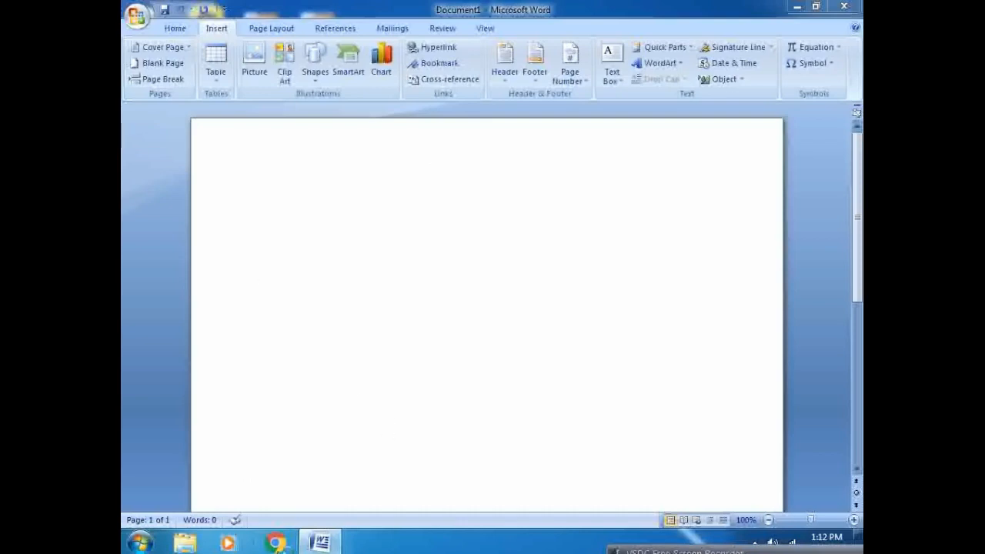
Switch to Chrome and search Google for "what is a computer"
click(279, 542)
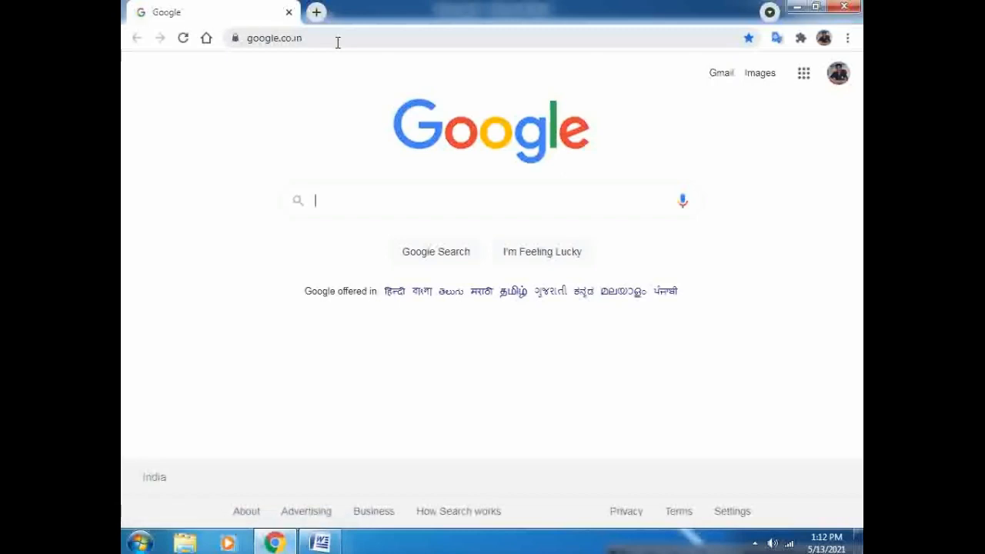
text(what is )
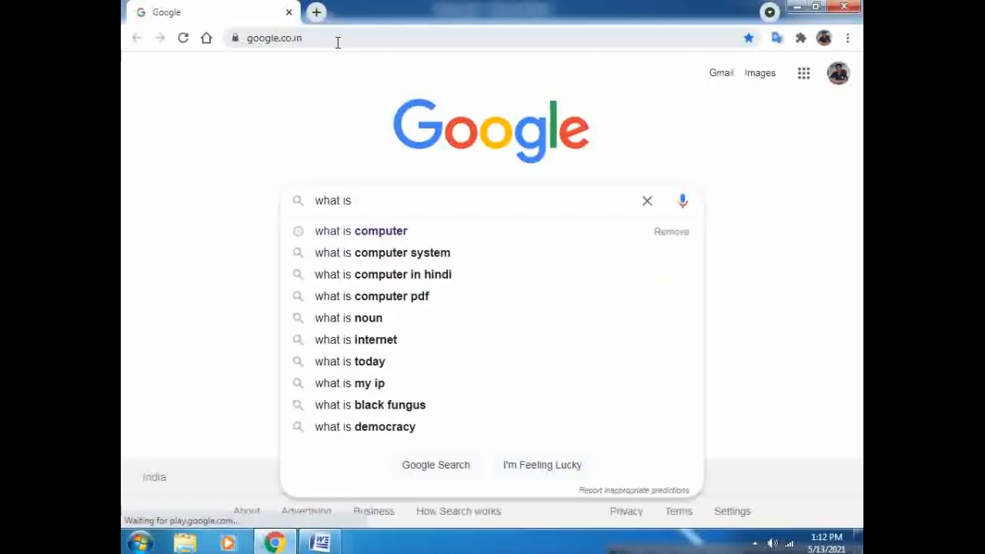
text(a co)
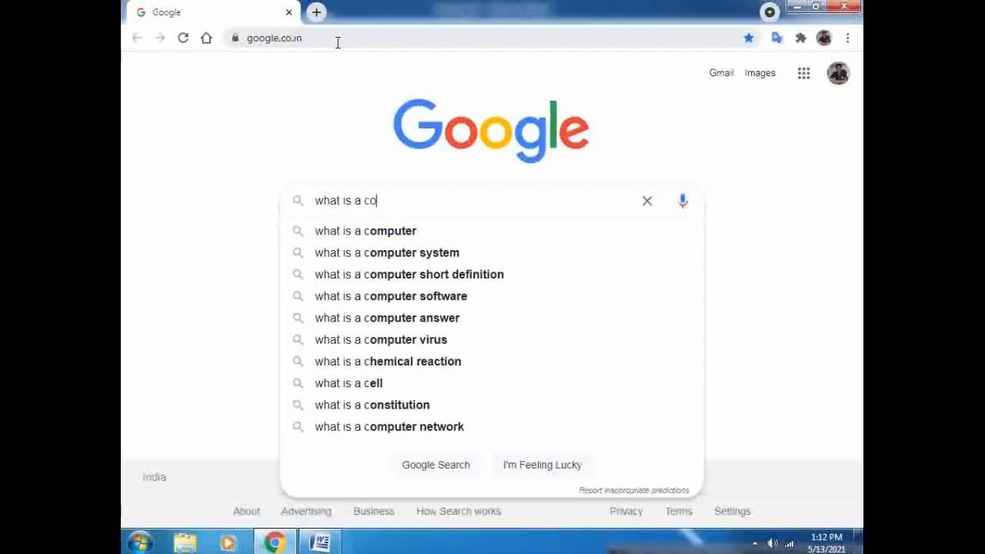
text(mputer)
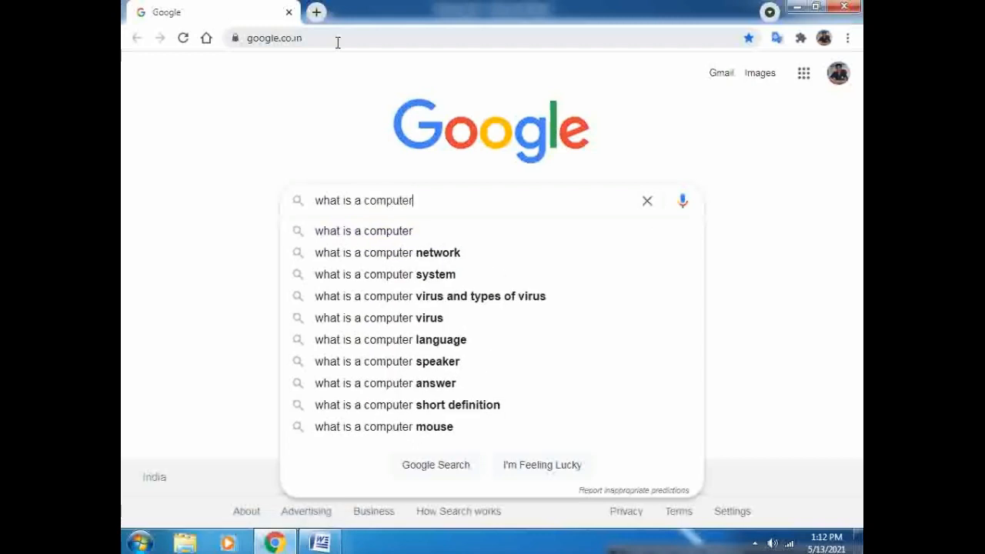
key(Return)
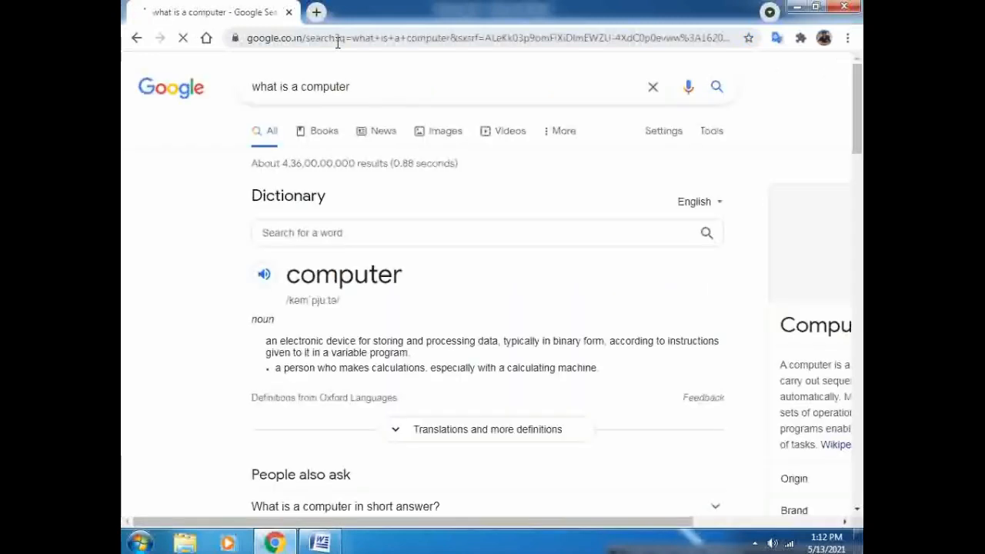
Open the GCFLearnFree search result "Computer Basics: What is a Computer?"
scroll(455, 393, down, 5)
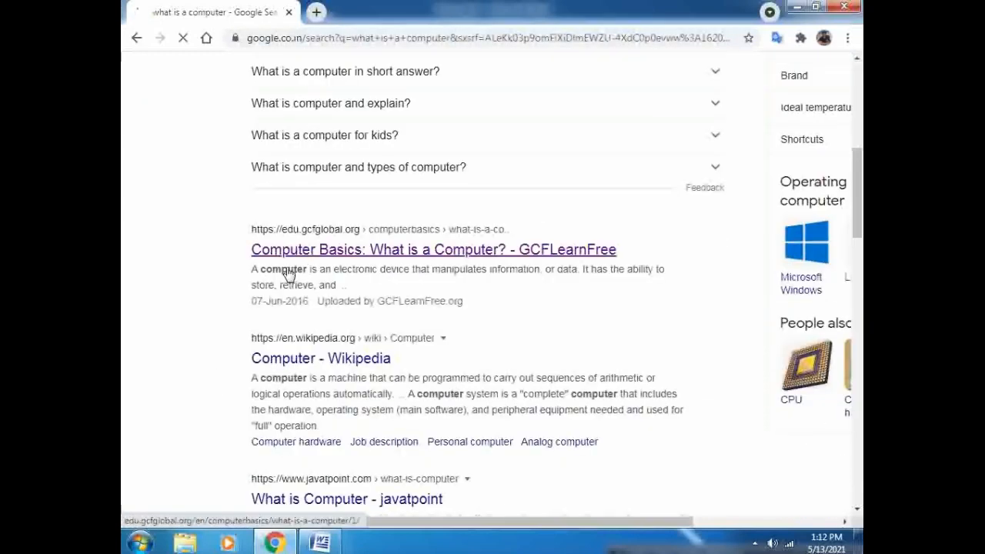
scroll(346, 155, down, 2)
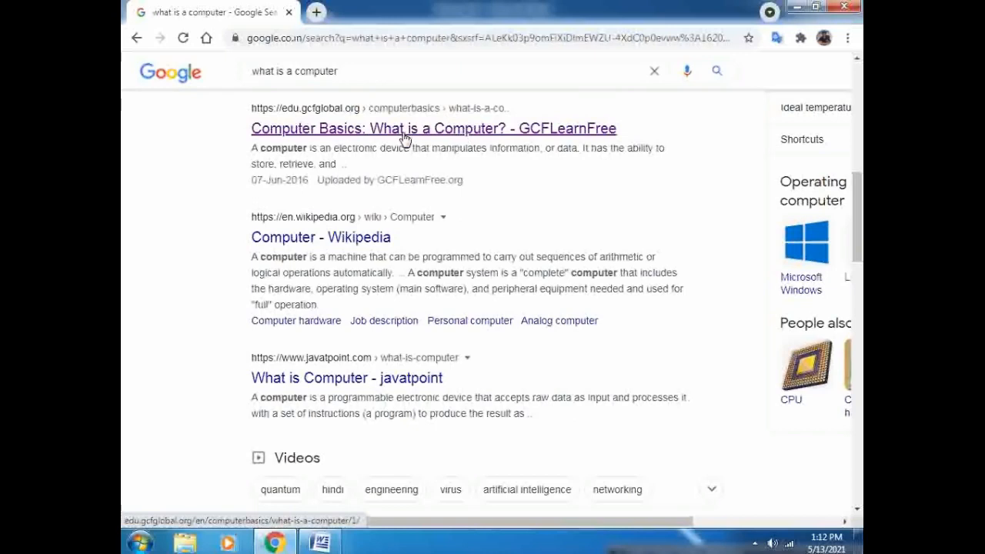
click(455, 129)
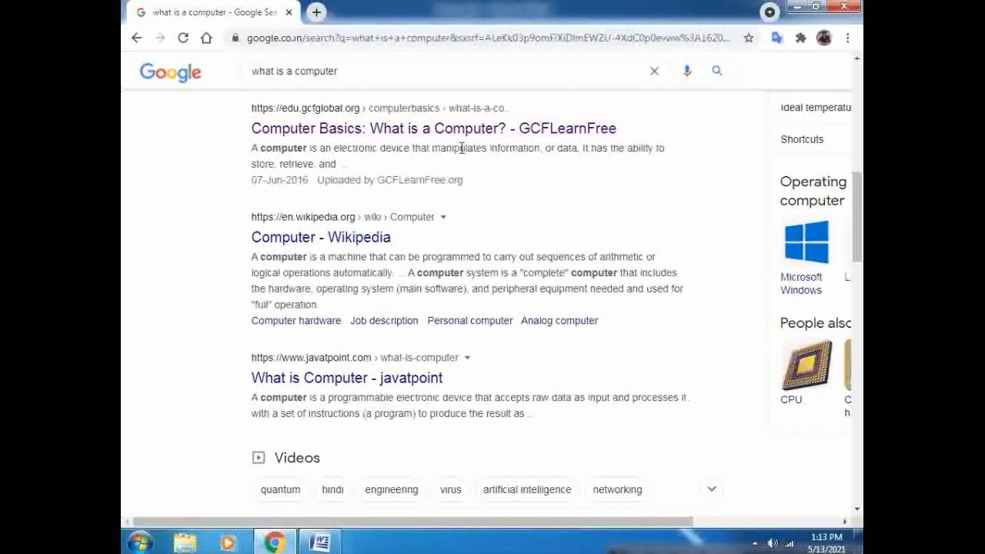
click(474, 132)
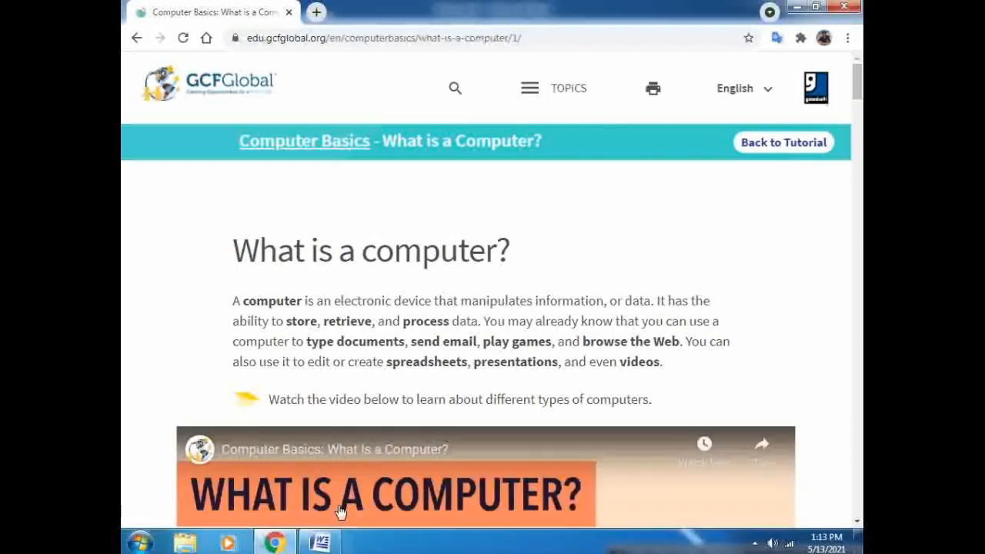
Switch to Word and fill the blank document with sample text using =rand(10)
click(320, 543)
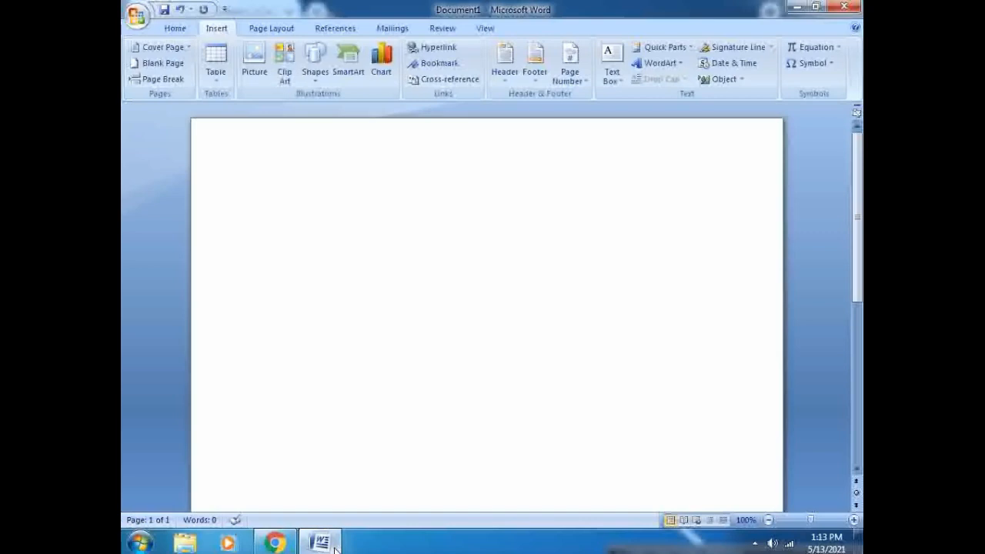
text(=rand(10)
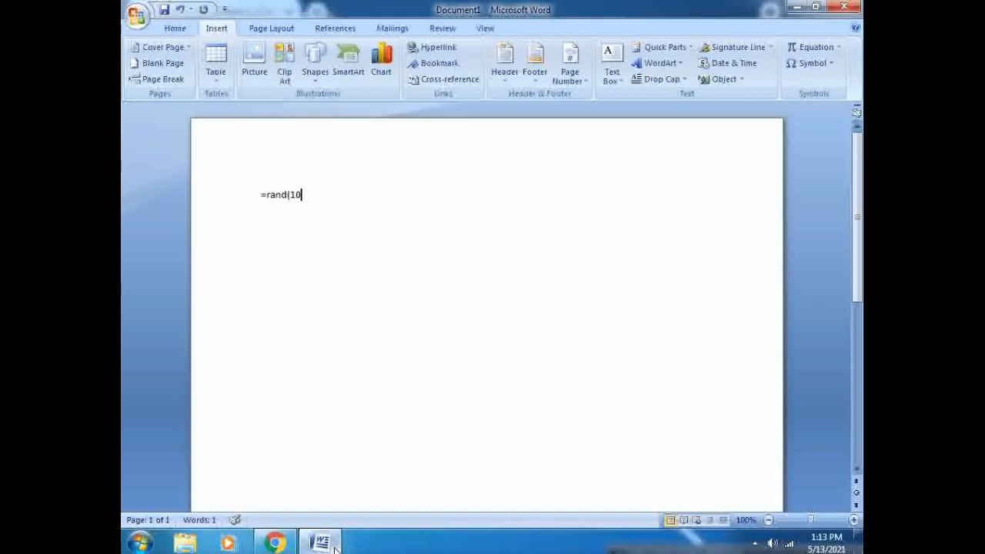
text())
key(Return)
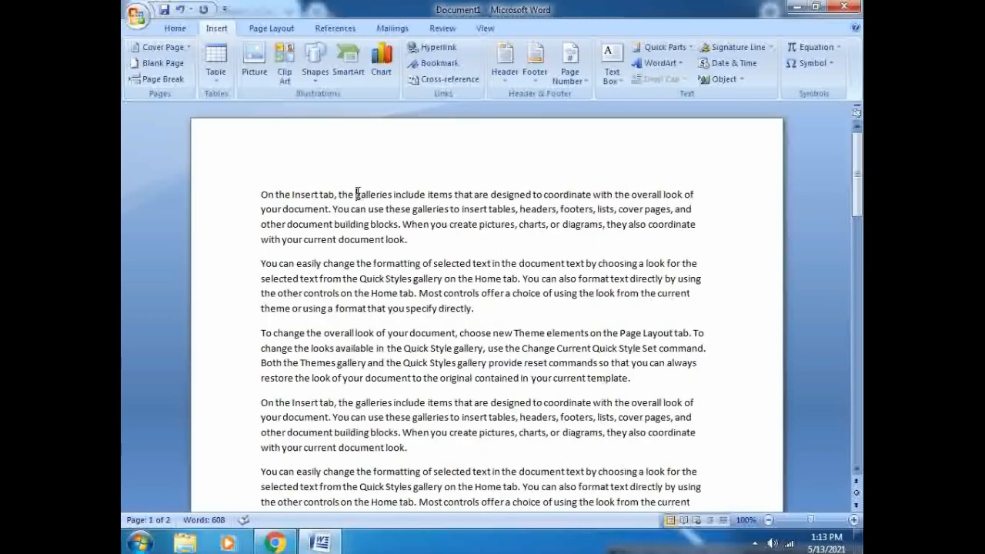
Hyperlink the word "galleries" in the first line to Doc1 in My Documents and follow the link to test it
drag(356, 195, 393, 194)
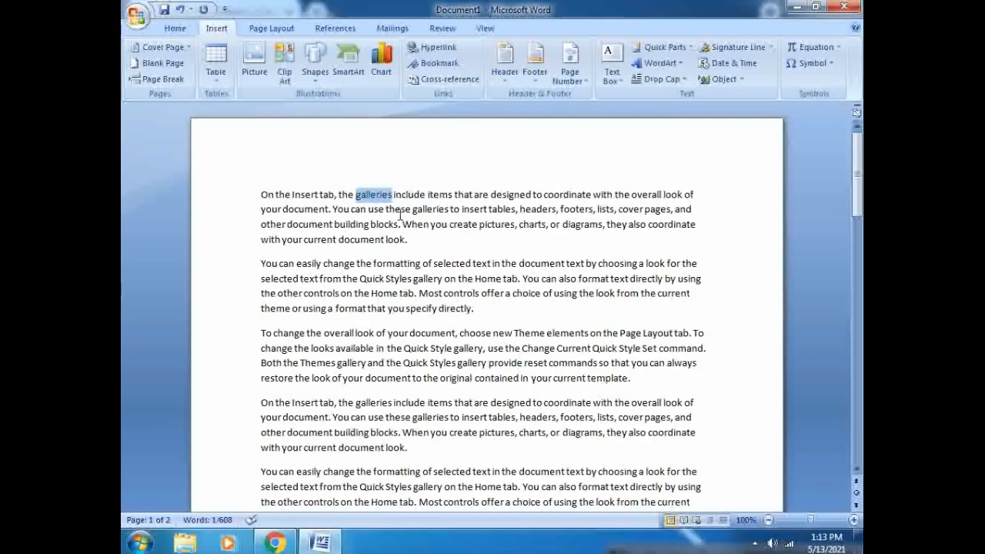
click(445, 48)
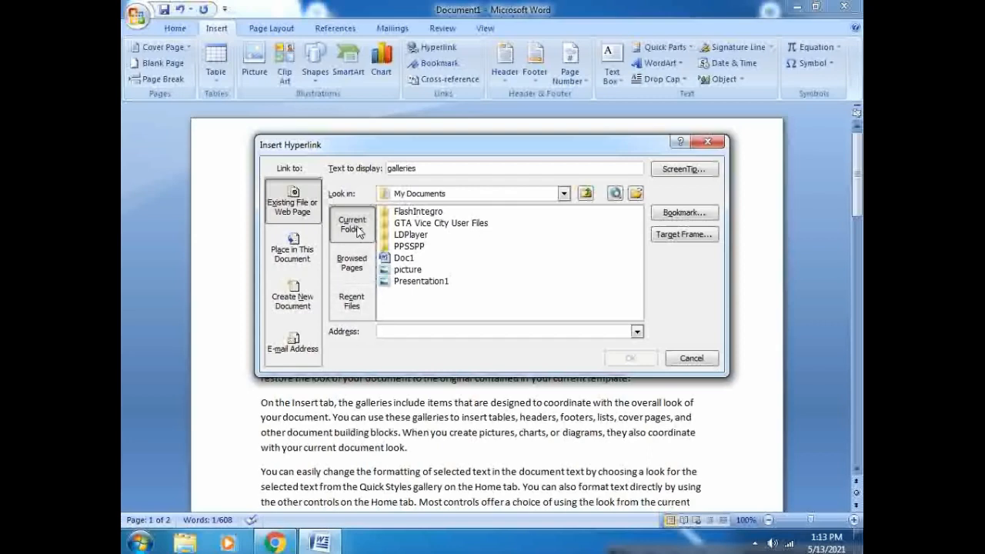
click(403, 258)
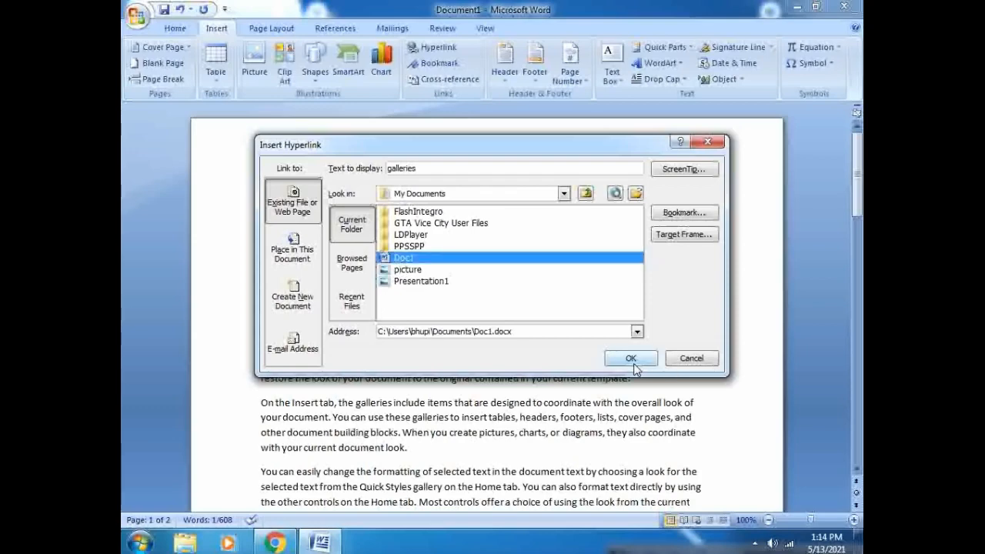
click(631, 358)
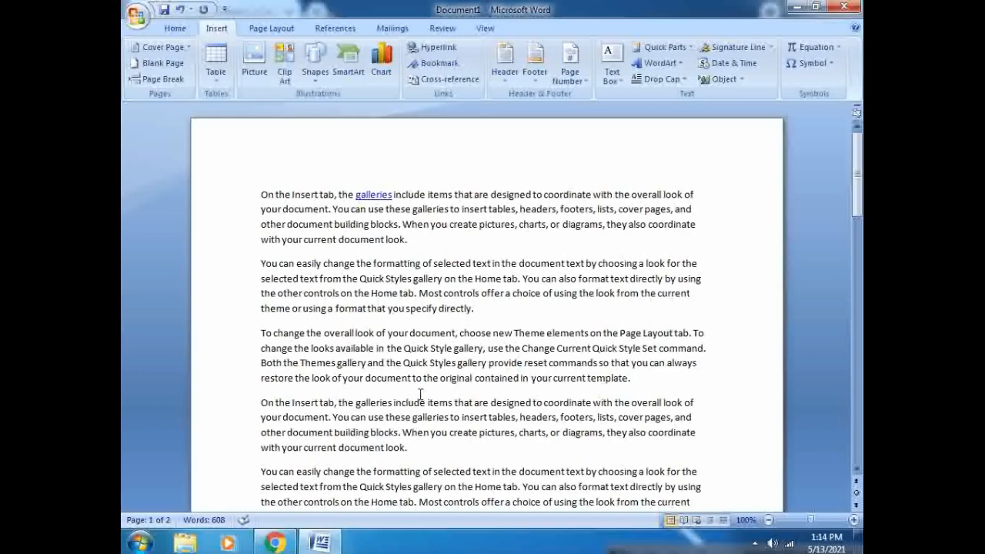
ctrl+click(383, 197)
click(528, 327)
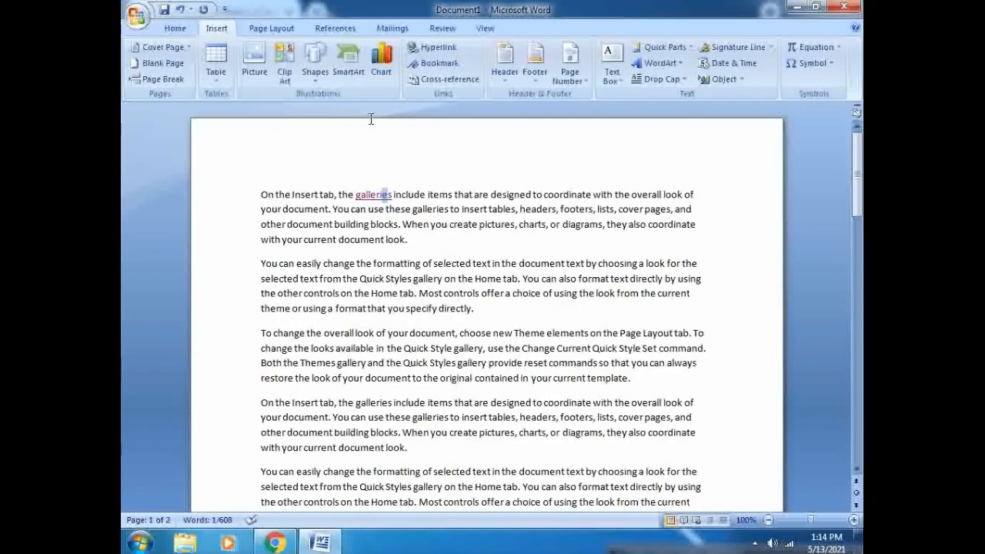
Hyperlink the opening words "On the Insert tab," to Doc1.docx, chosen from the browsed pages
drag(262, 194, 338, 194)
click(438, 47)
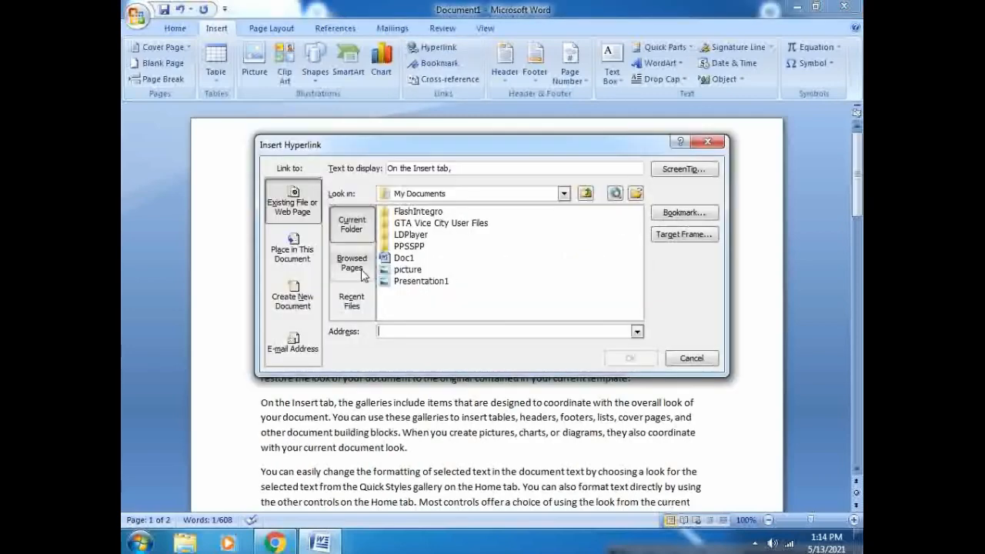
click(355, 277)
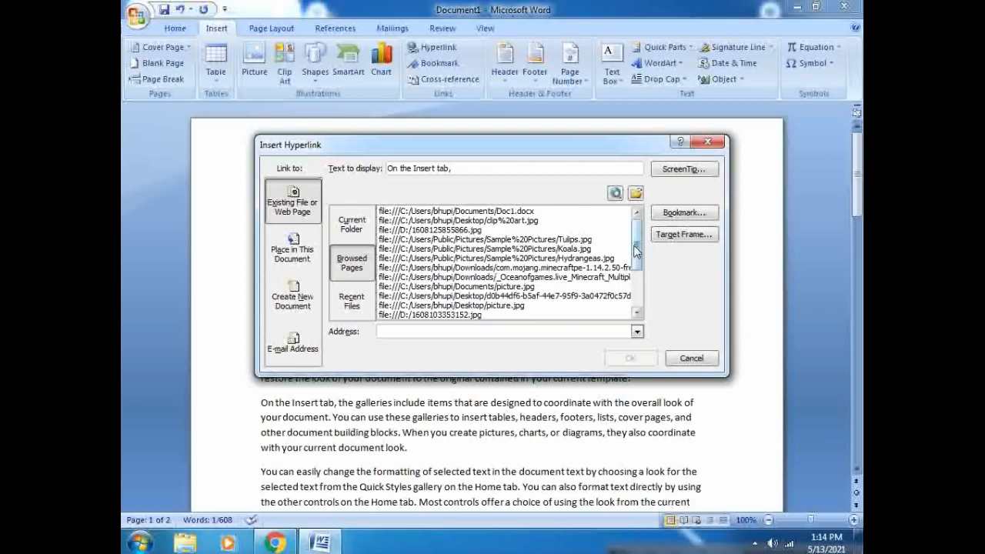
drag(636, 251, 642, 343)
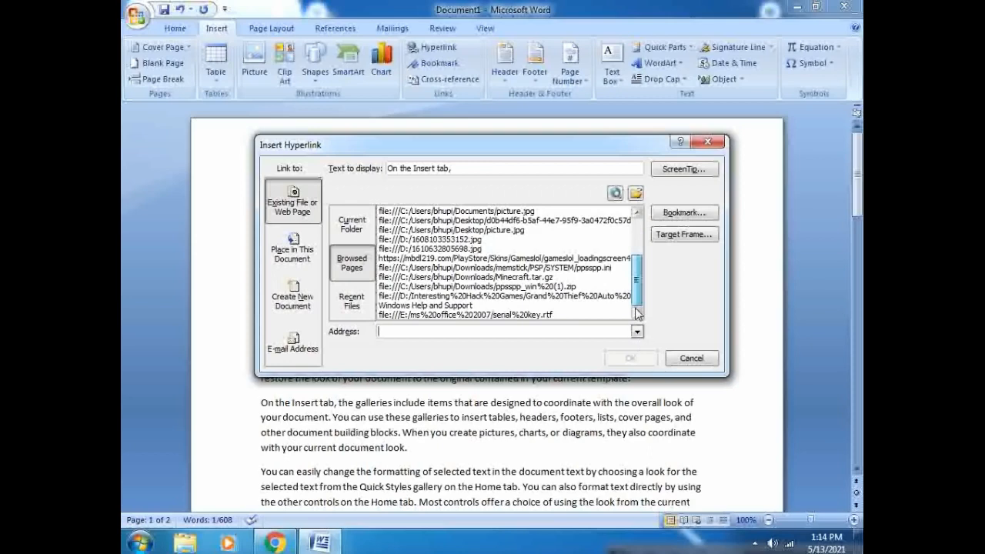
drag(637, 295, 641, 251)
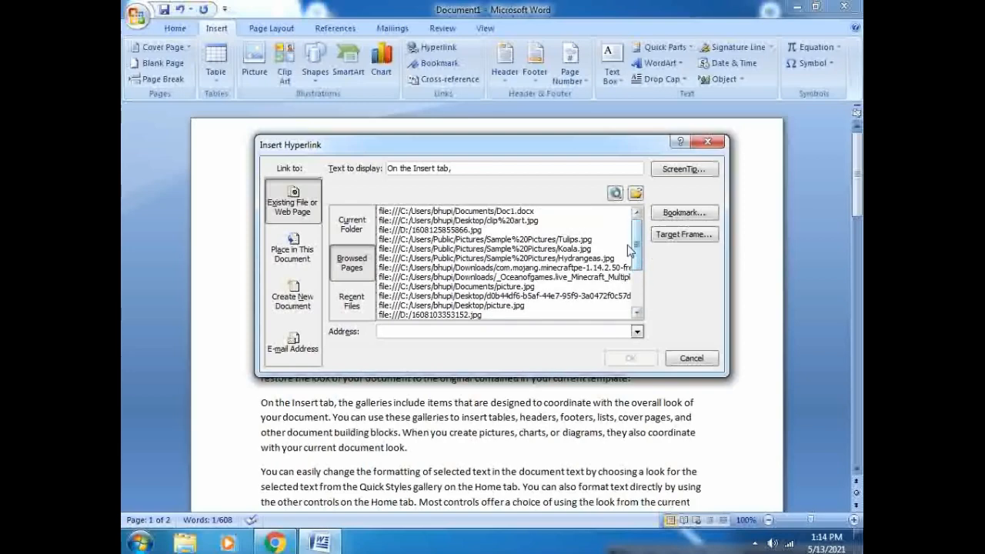
click(521, 212)
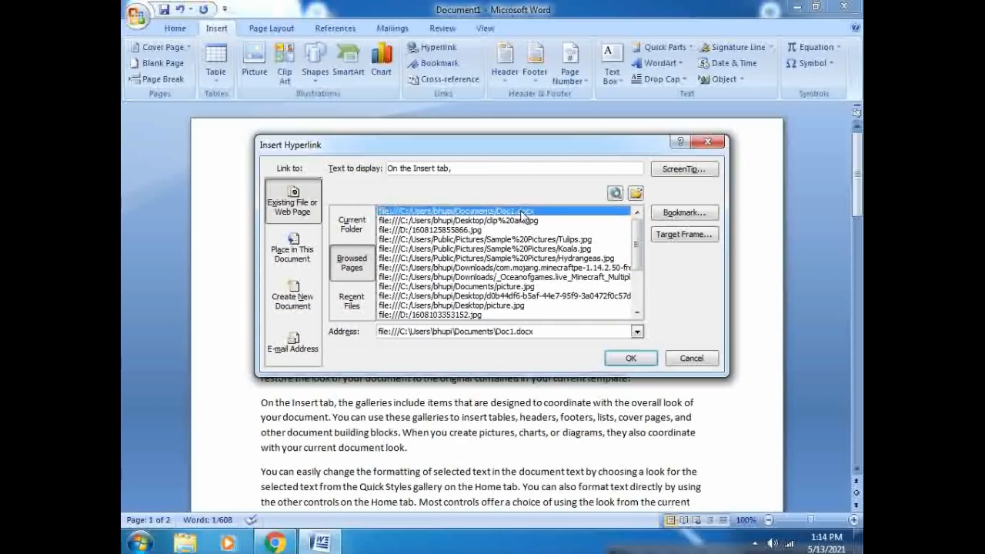
click(630, 360)
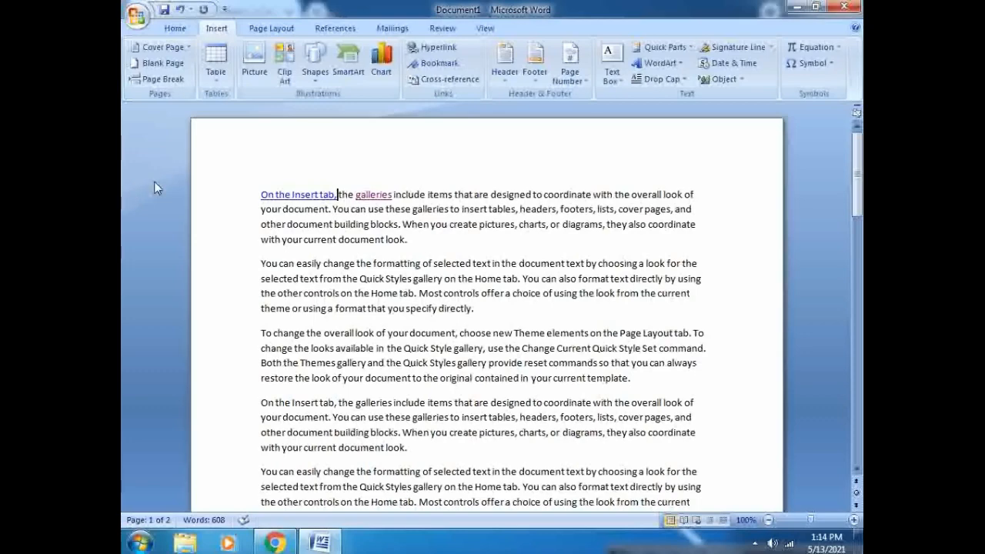
Open Doc1 through the "On the Insert tab," link, write "Computer is an electronic device" in it and save it
ctrl+click(297, 198)
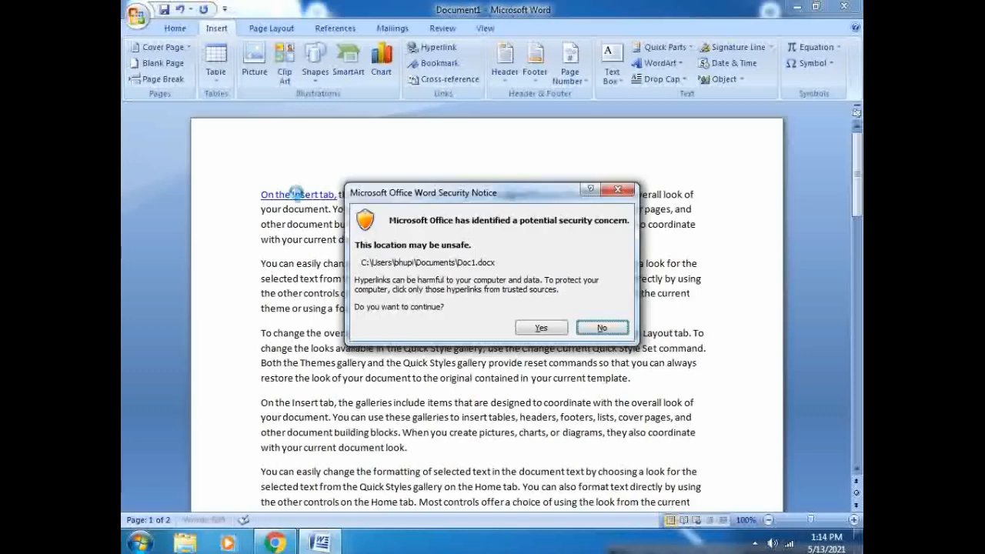
click(541, 328)
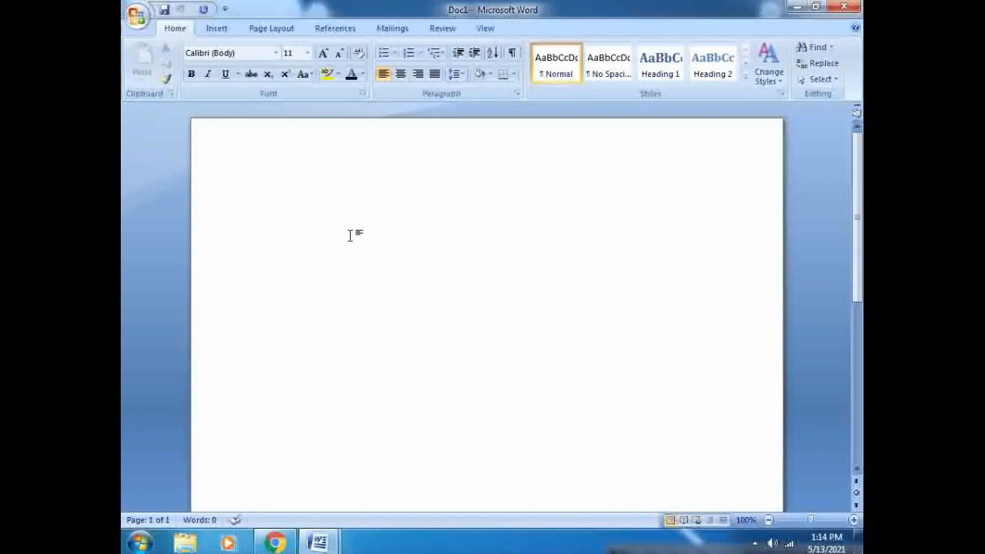
text(computer l)
text(s)
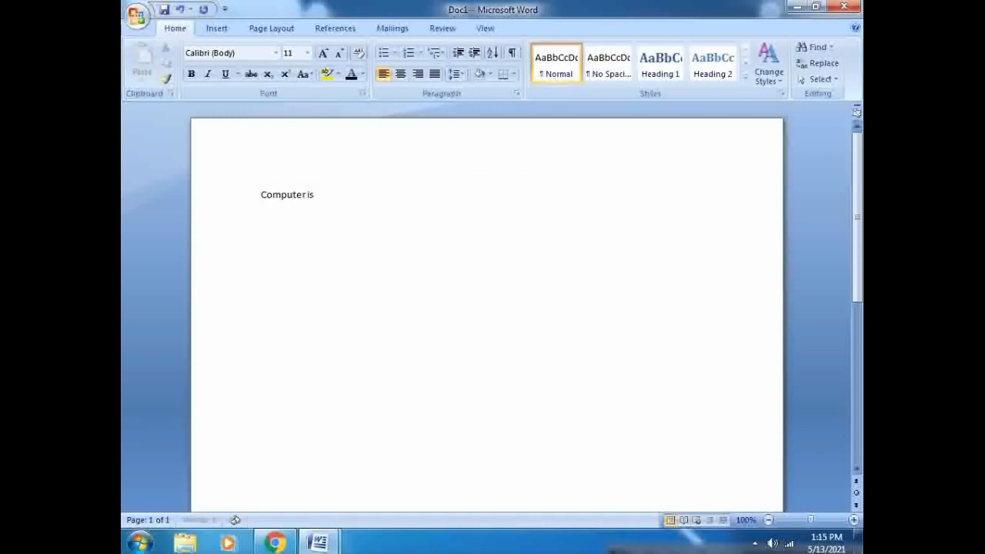
text( an electronic devicce)
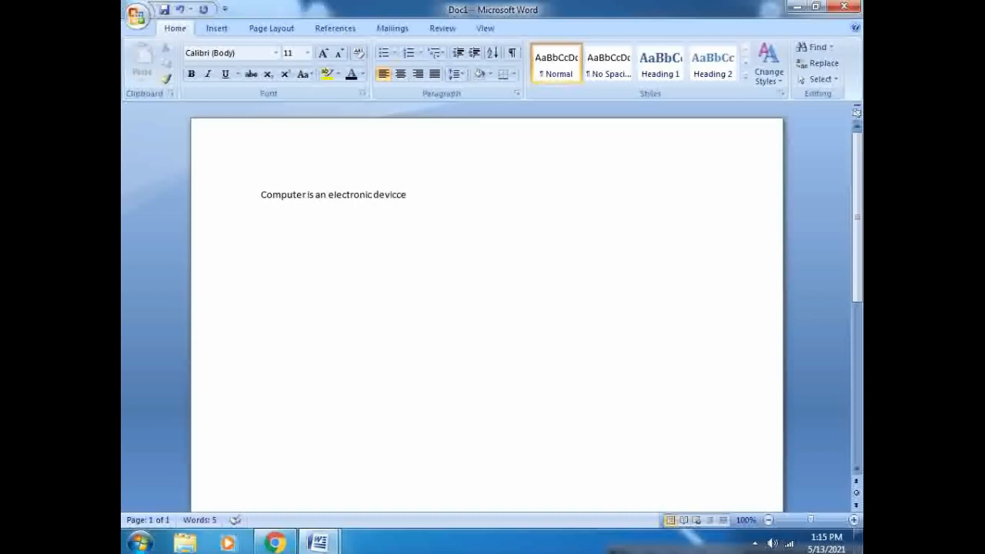
key(BackSpace)
key(BackSpace)
text(e)
click(140, 17)
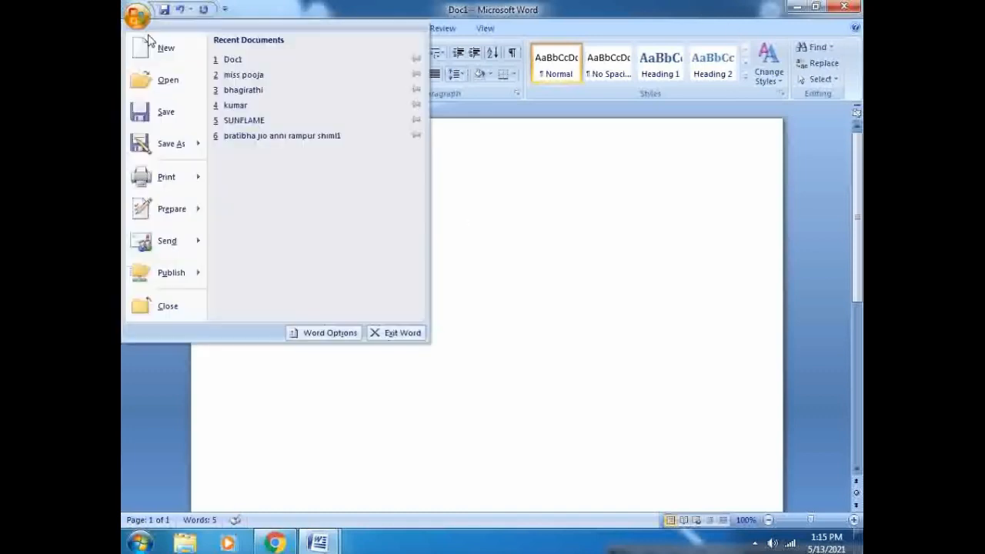
click(166, 117)
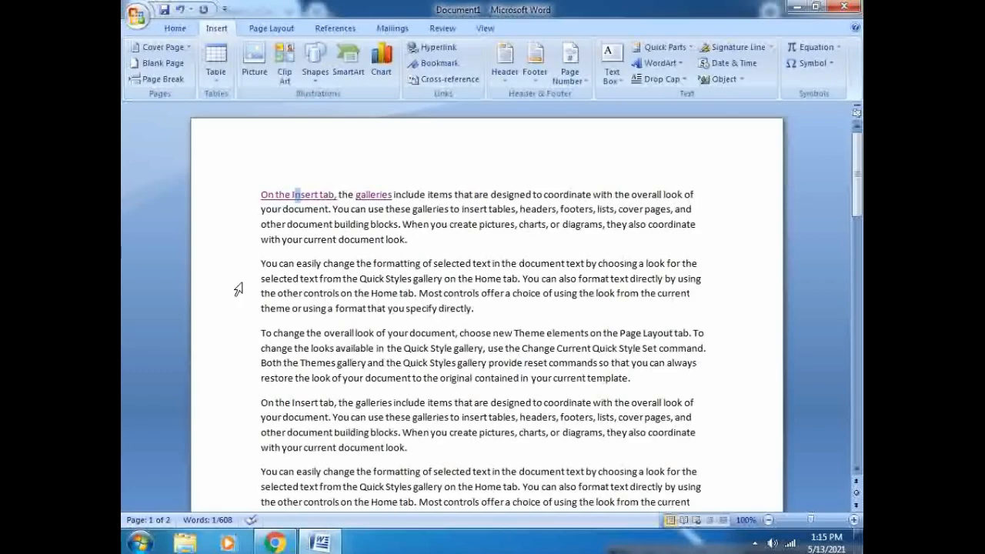
Follow the "On the Insert tab," link again to check the saved text in Doc1, and close Doc1
click(447, 309)
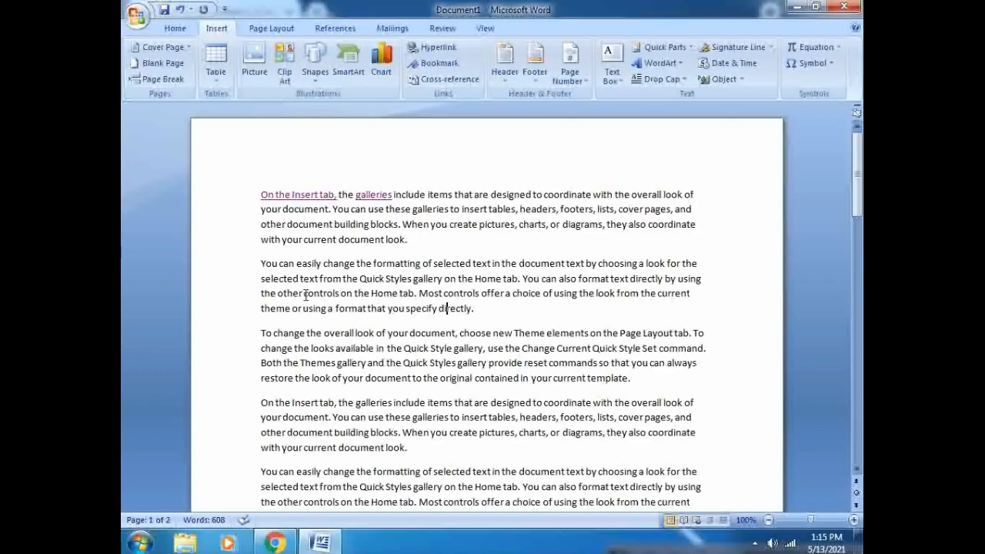
ctrl+click(294, 201)
click(533, 333)
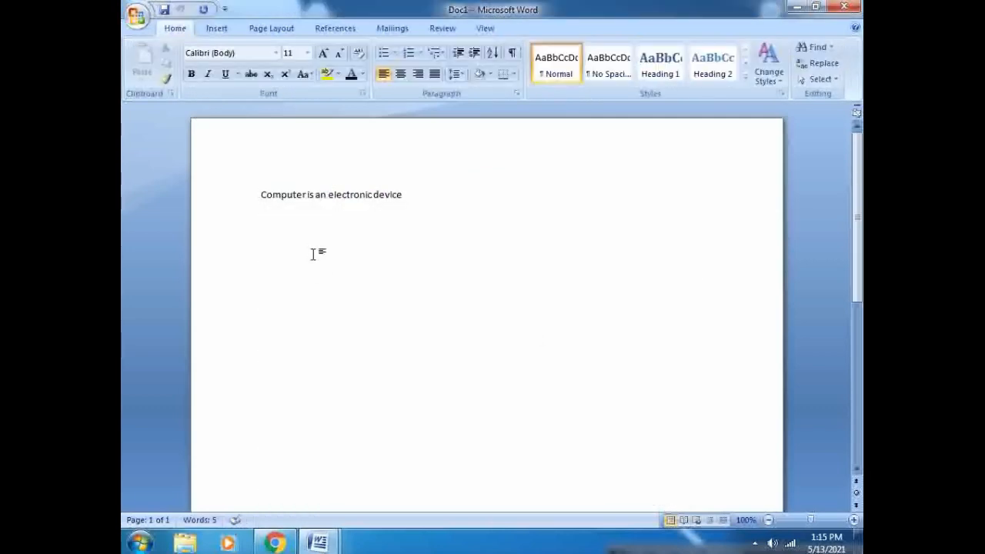
click(842, 10)
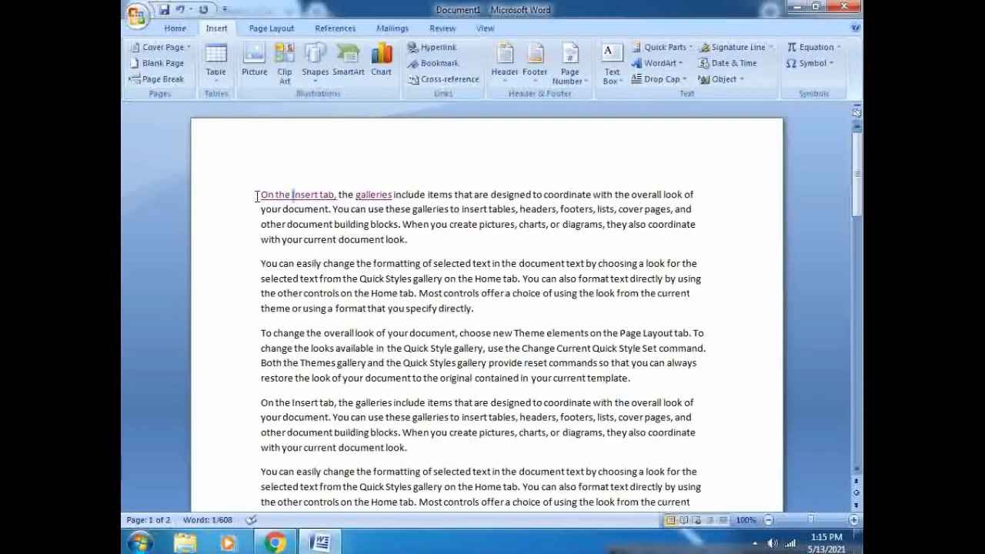
Replace the text of the "On the Insert tab" link at the document's start with "What is a computer"
drag(333, 195, 256, 194)
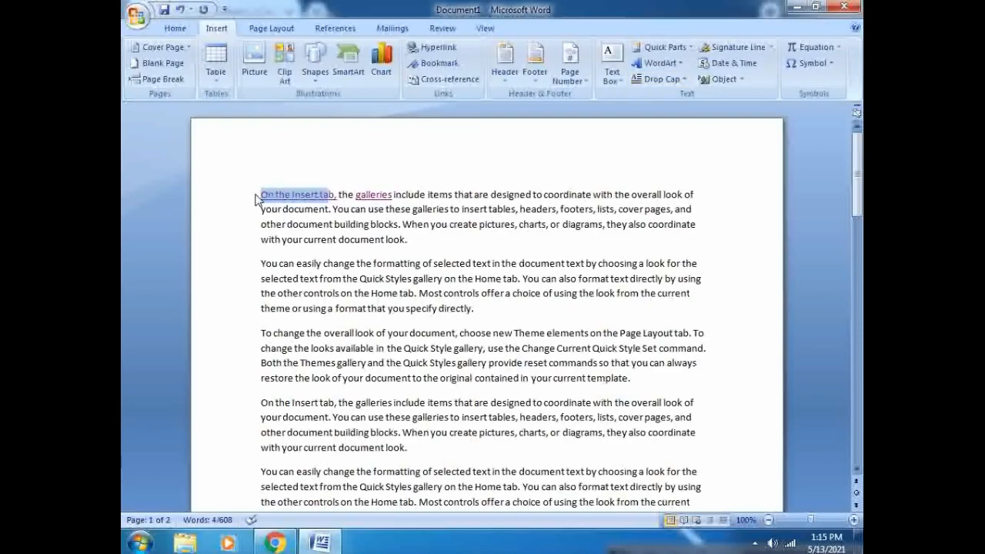
text(whap)
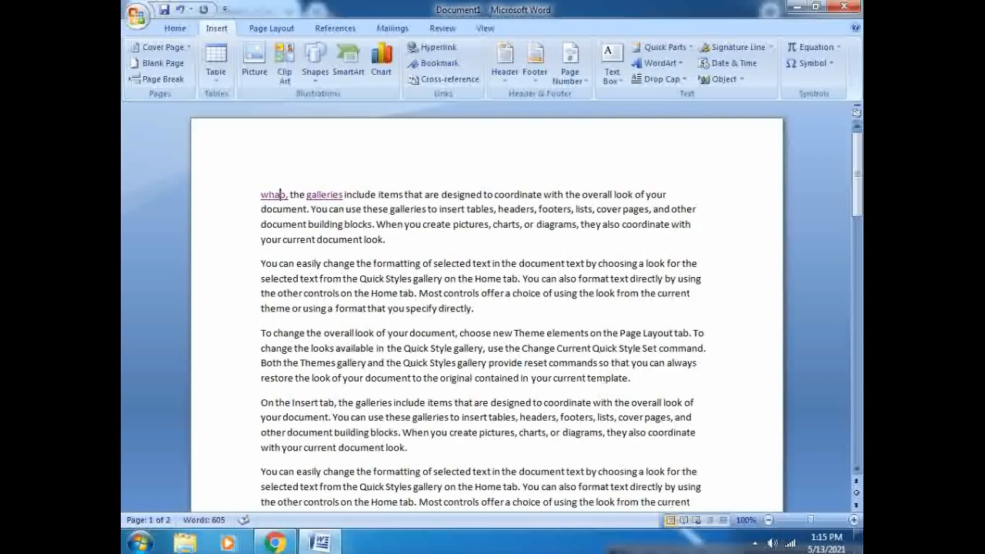
text(t is a)
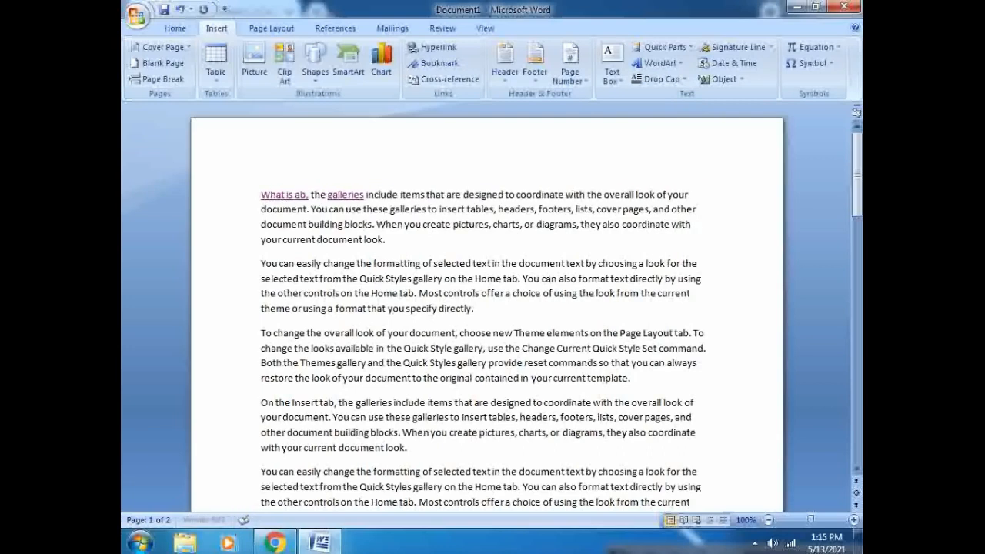
text( computer)
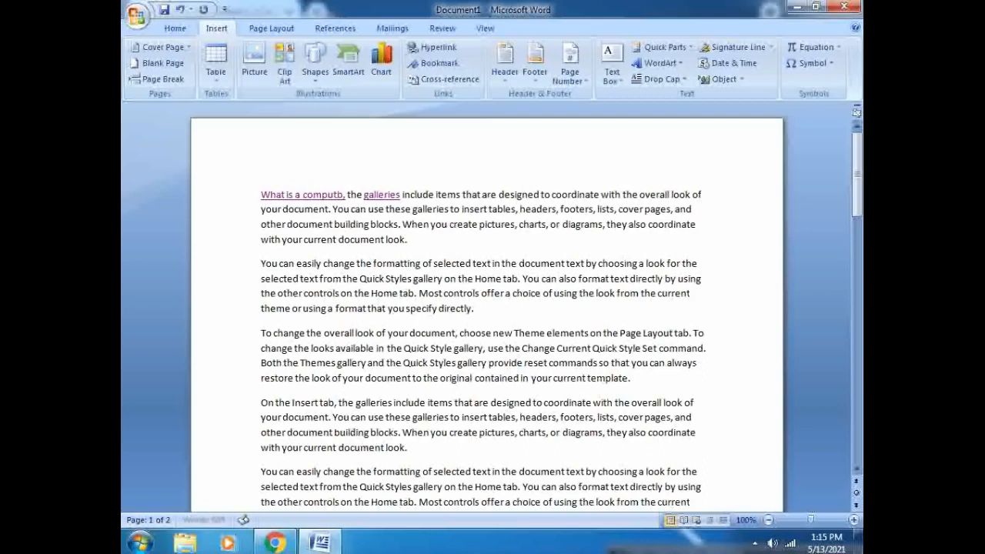
key(Delete)
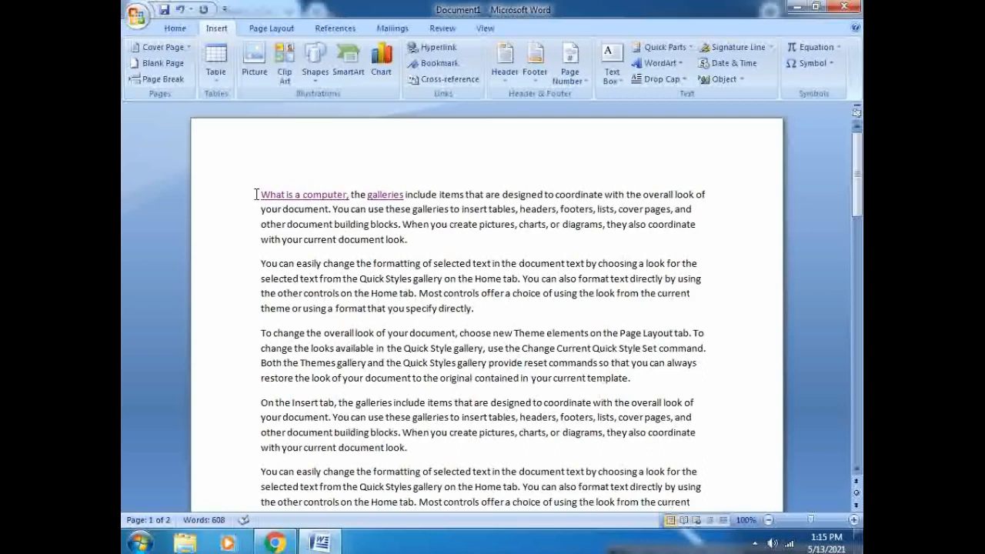
click(463, 237)
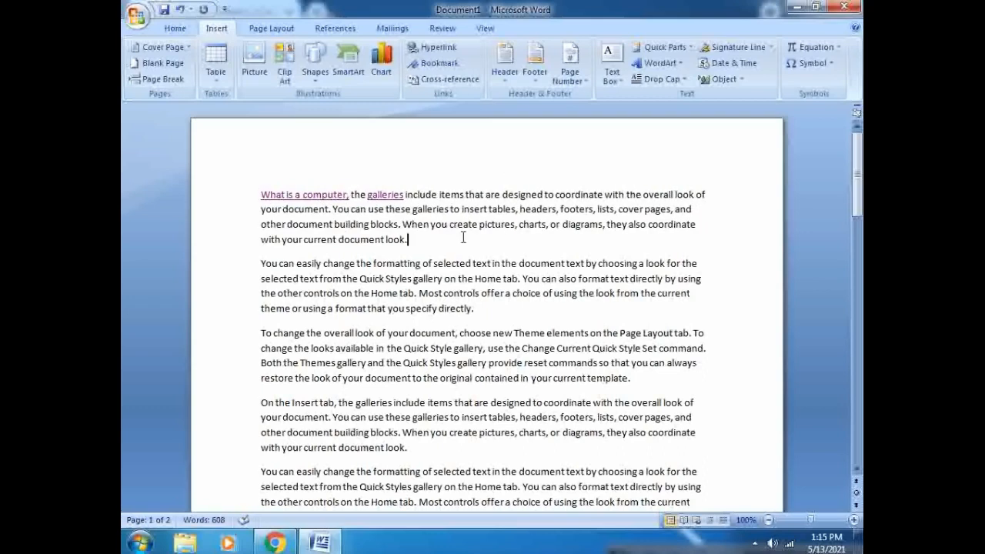
Follow the "What is a computer" link to check the content of Doc1, and return to Document1
ctrl+click(288, 203)
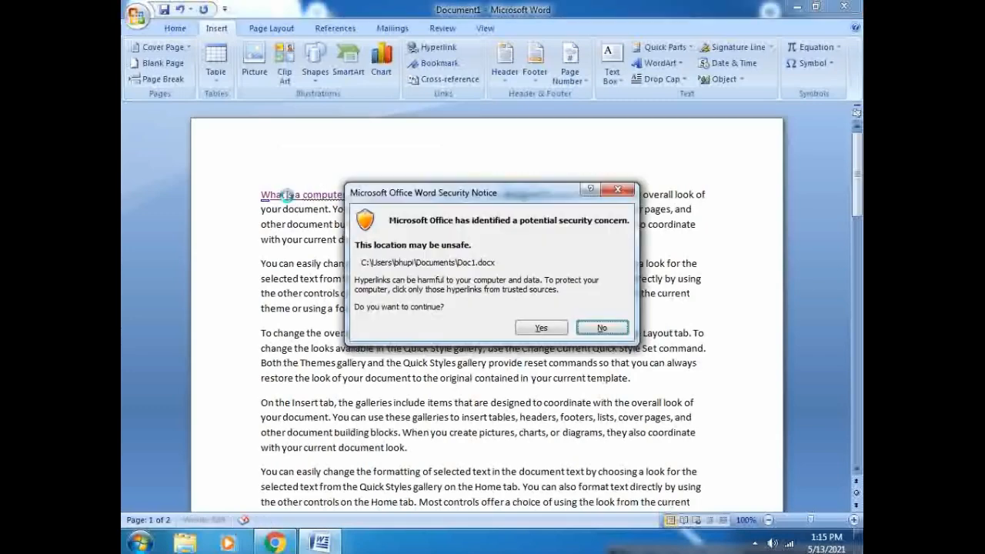
click(542, 327)
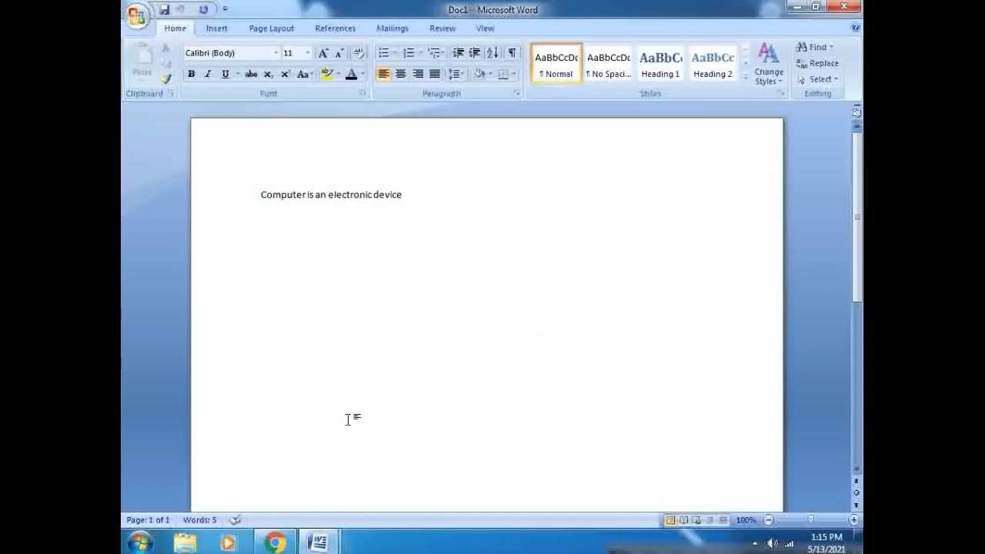
mouse_move(318, 543)
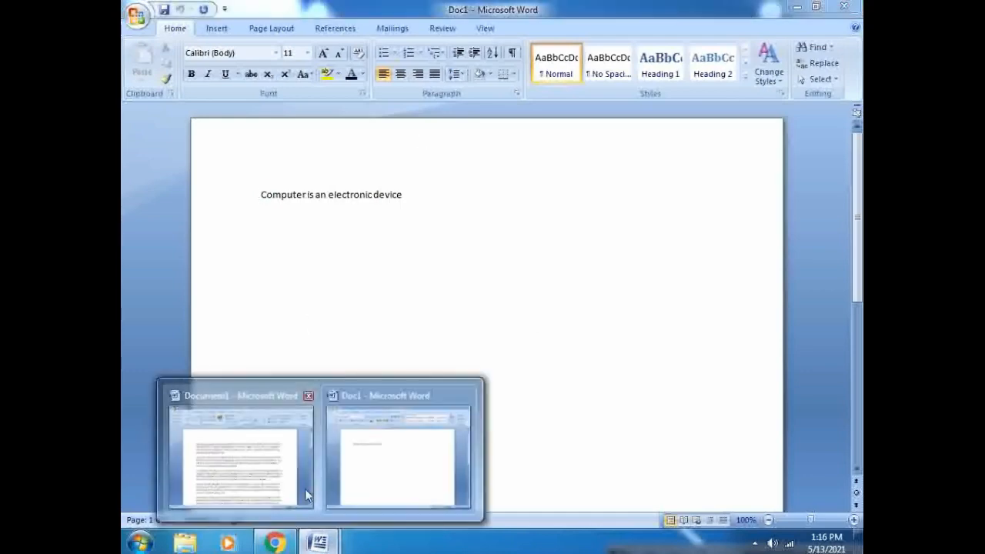
click(304, 486)
click(443, 239)
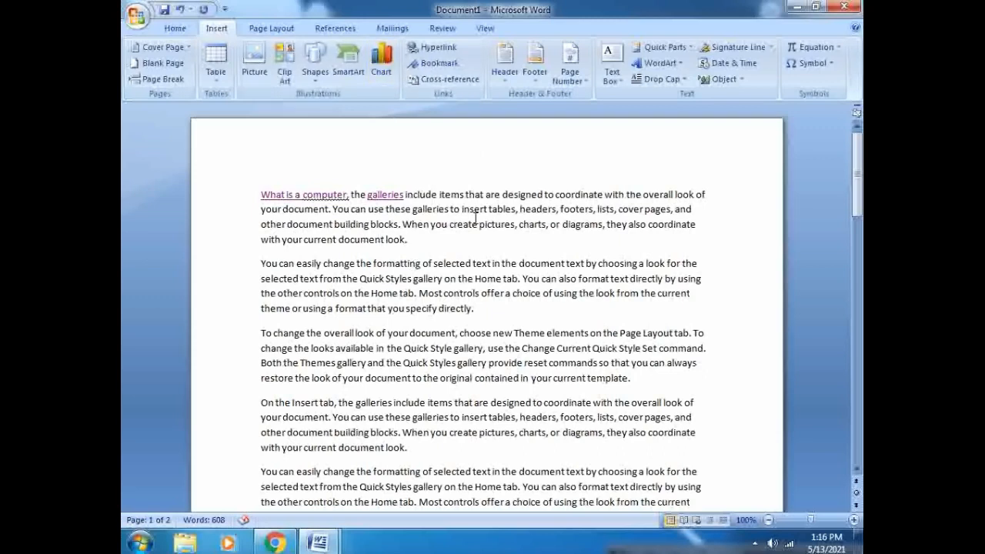
Hyperlink the word "charts" in the first paragraph to bhagirathi.rtf, chosen from the recent files
drag(520, 224, 547, 229)
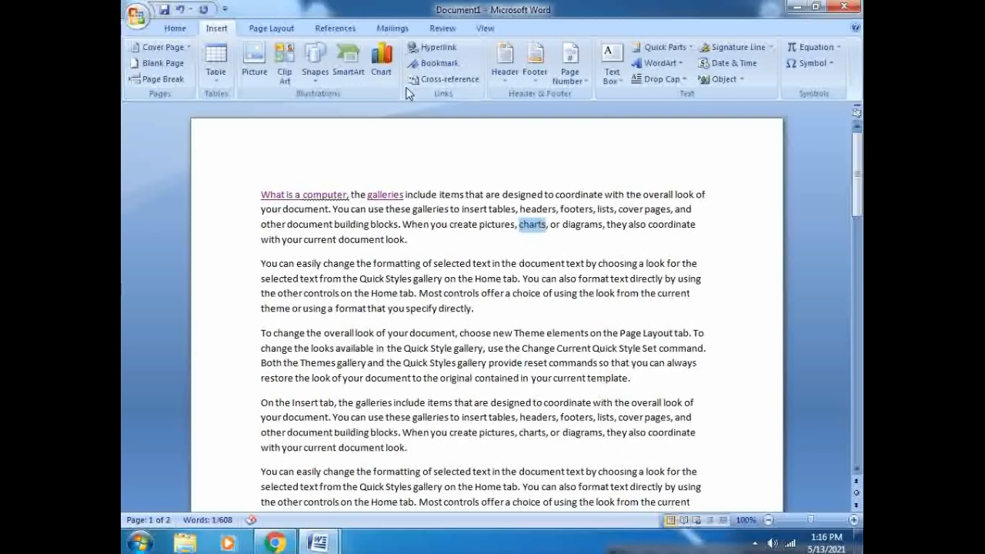
click(444, 52)
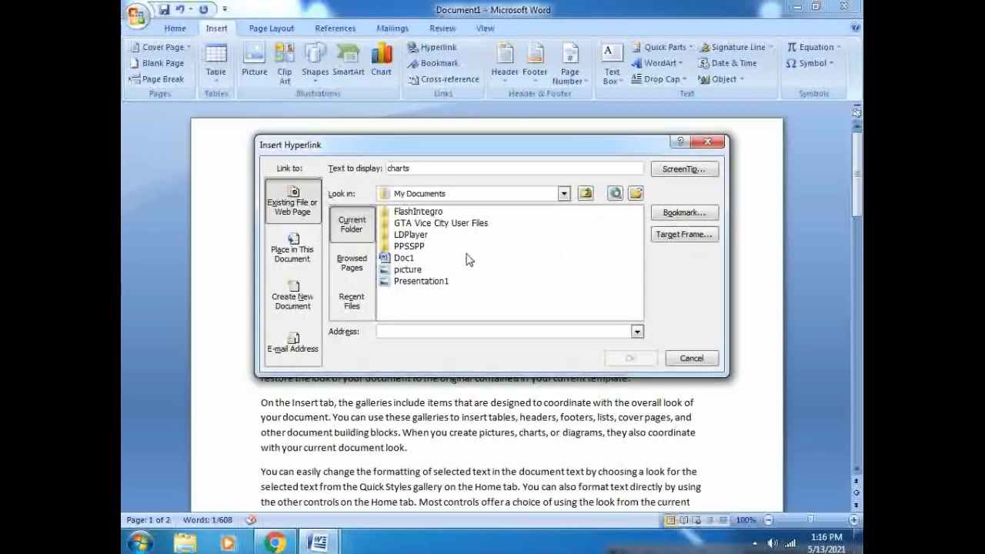
click(352, 301)
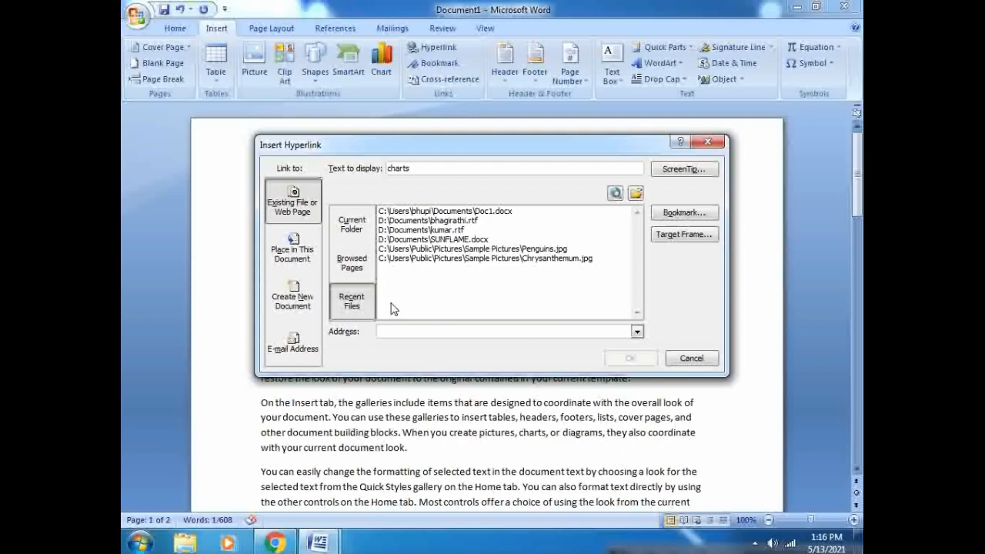
click(457, 221)
click(630, 358)
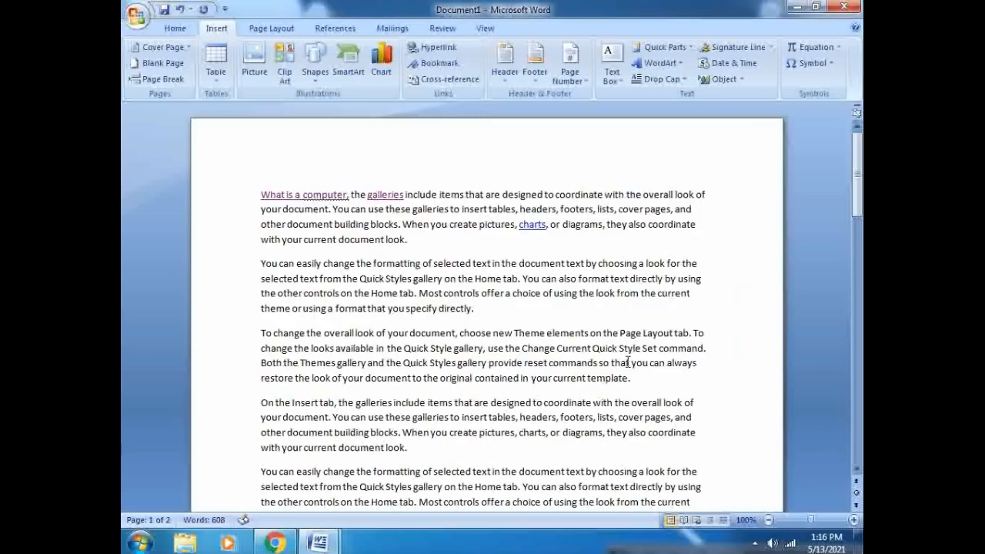
Follow the "charts" link, look through the linked document's content, and close that document
ctrl+click(532, 228)
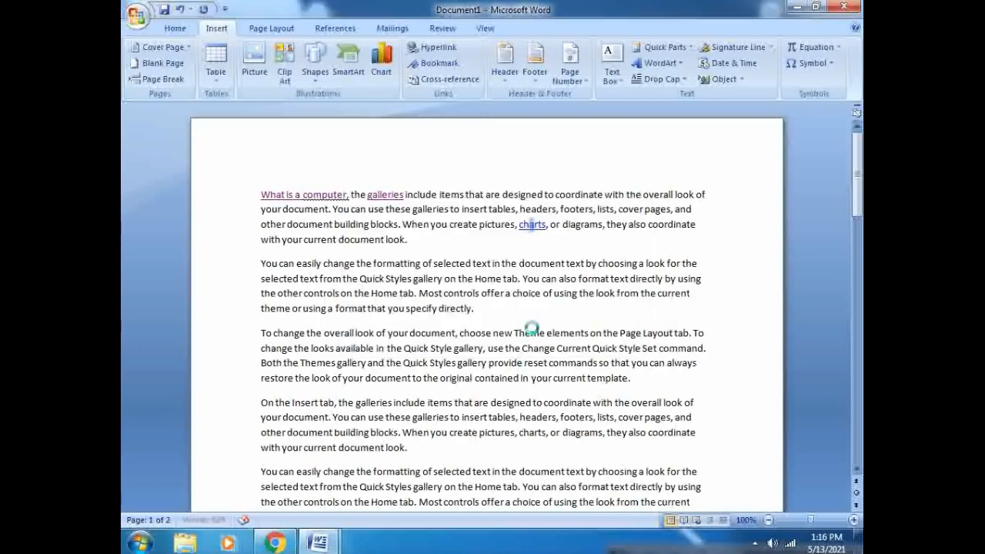
click(539, 329)
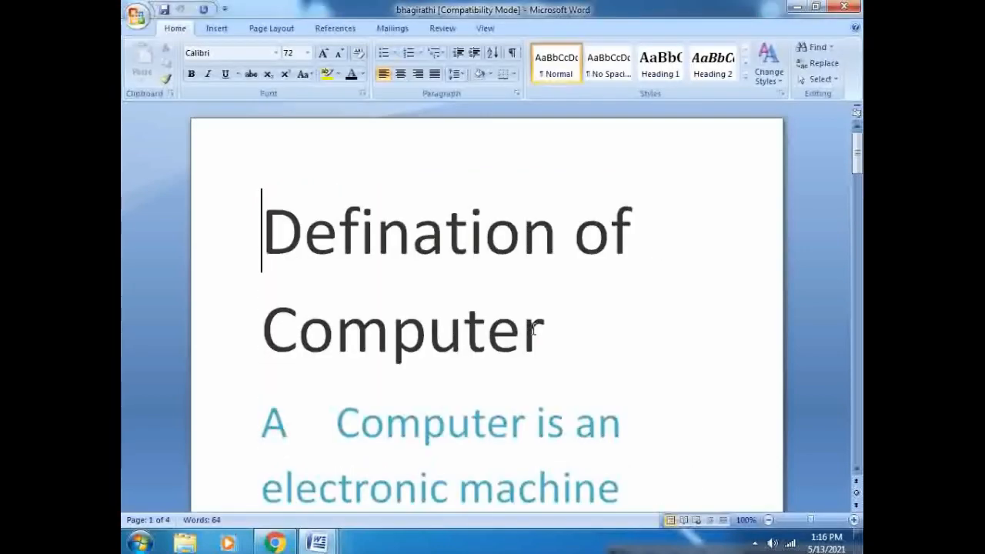
scroll(534, 331, down, 15)
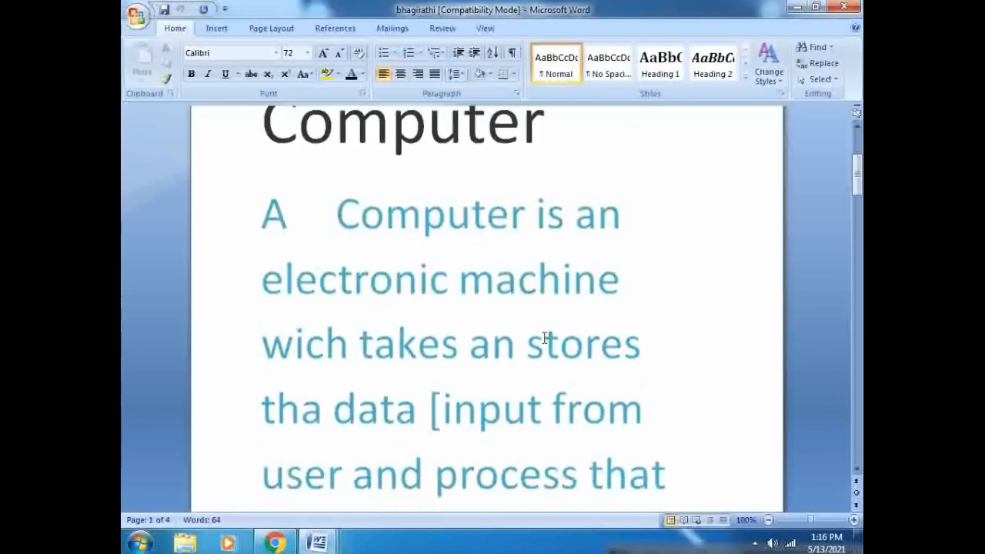
scroll(553, 316, down, 15)
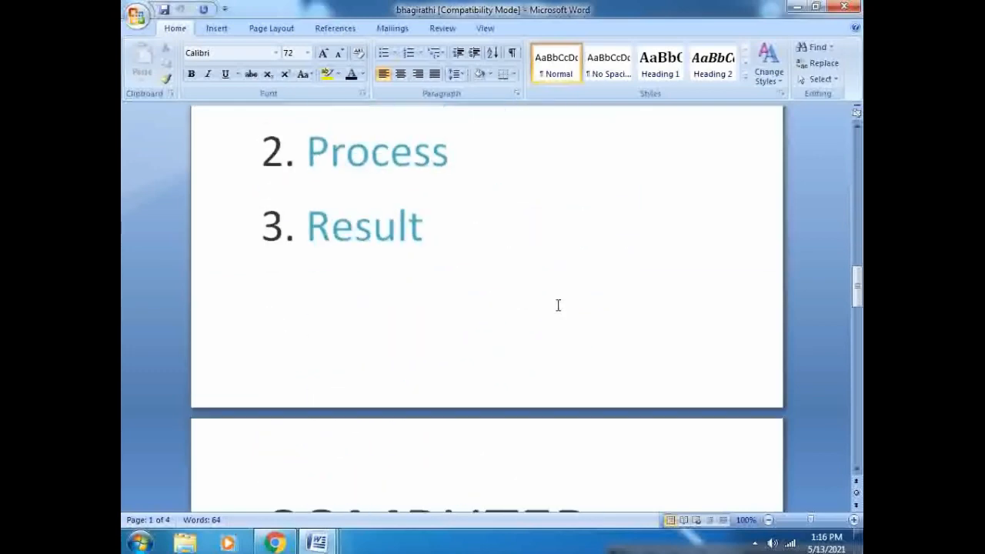
scroll(597, 231, down, 4)
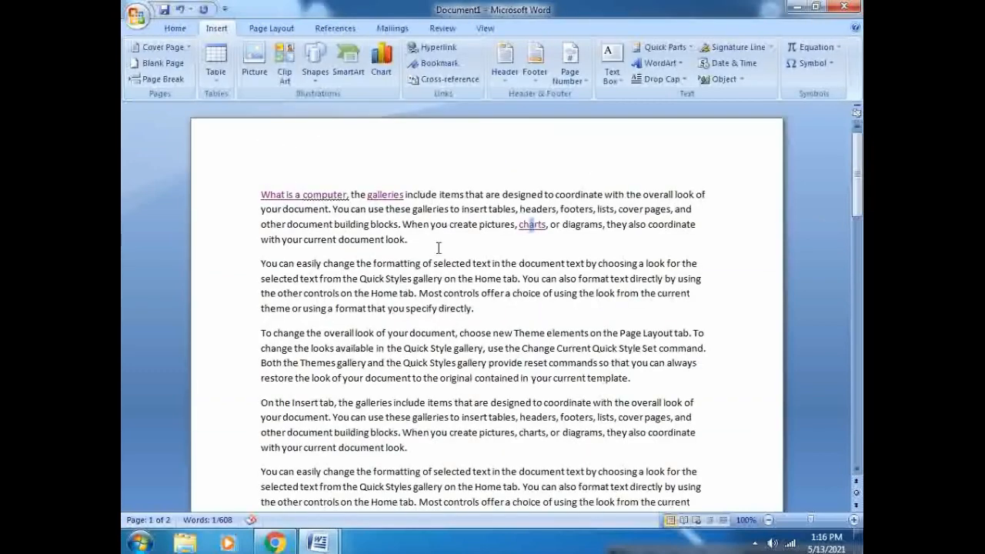
Create a new blank document, insert a clustered column chart with the default data, and close the chart's data sheet
click(136, 19)
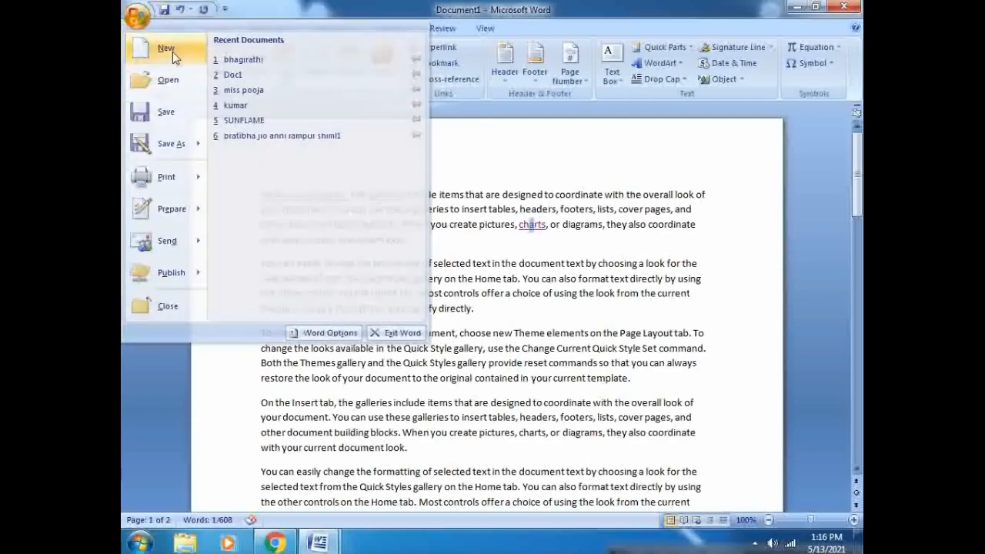
click(170, 49)
click(709, 467)
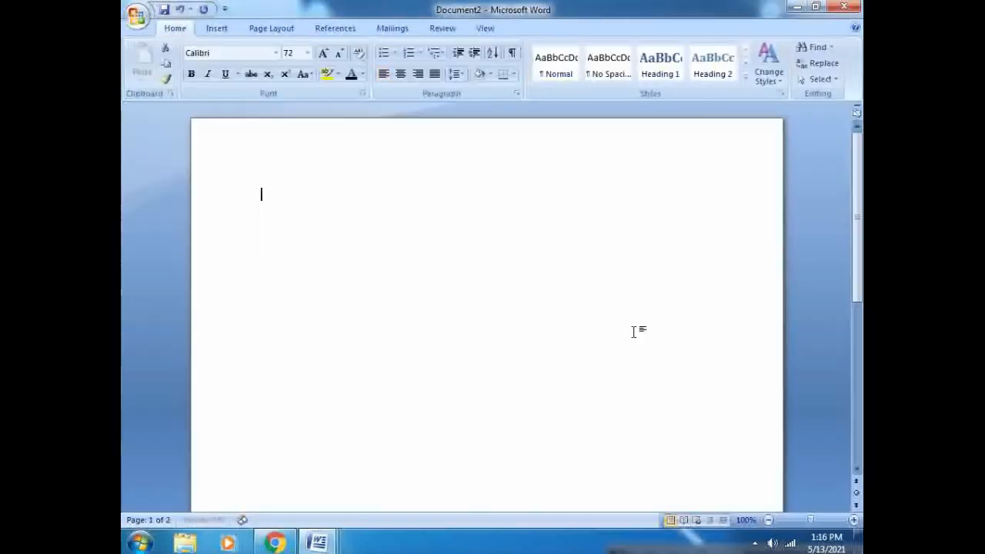
click(228, 31)
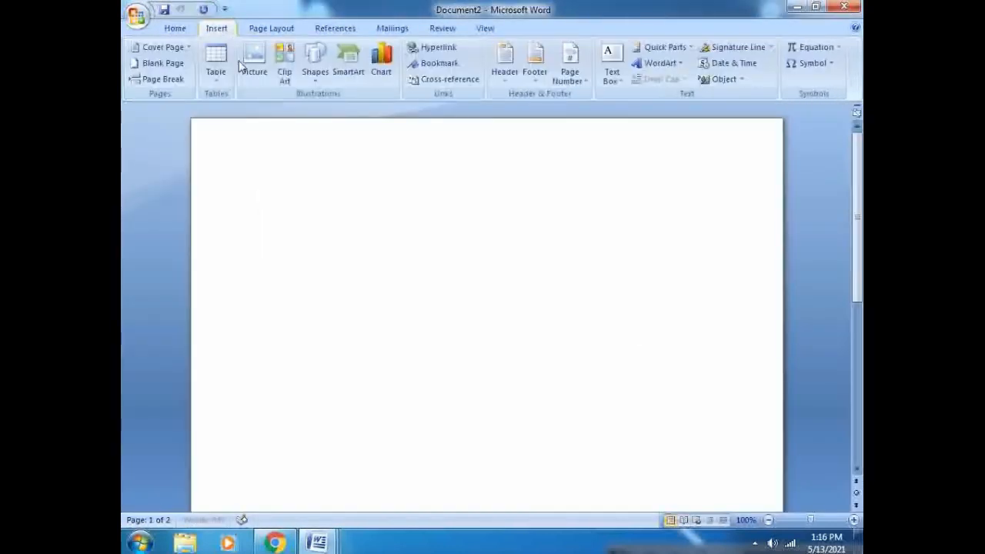
click(380, 61)
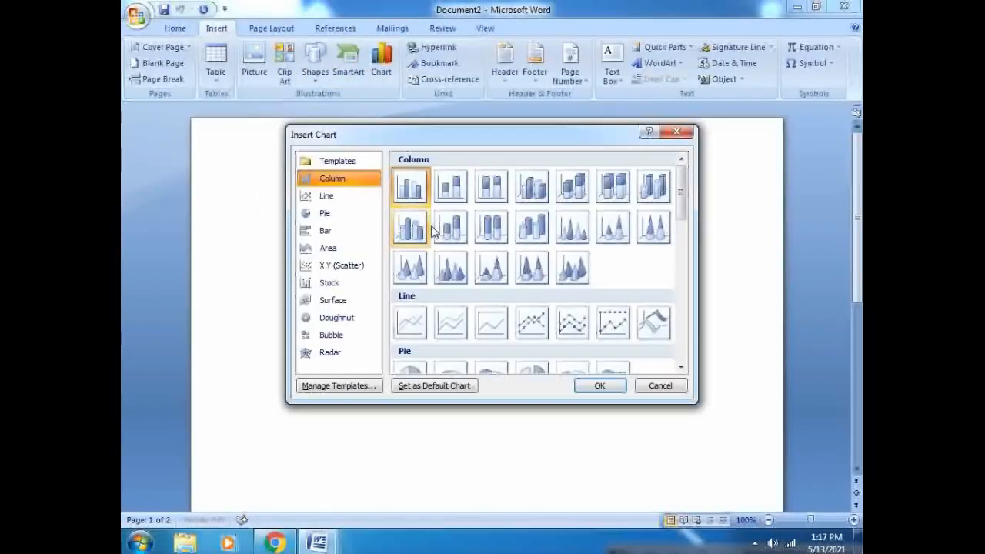
click(594, 386)
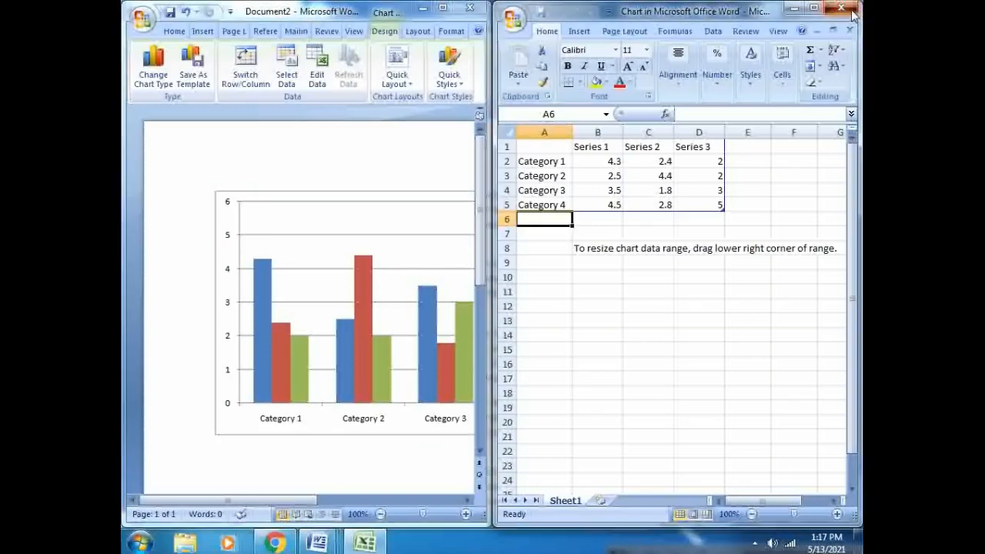
click(851, 11)
Save the chart document as a Word document named "charts" in the Word folder, and close it
click(137, 15)
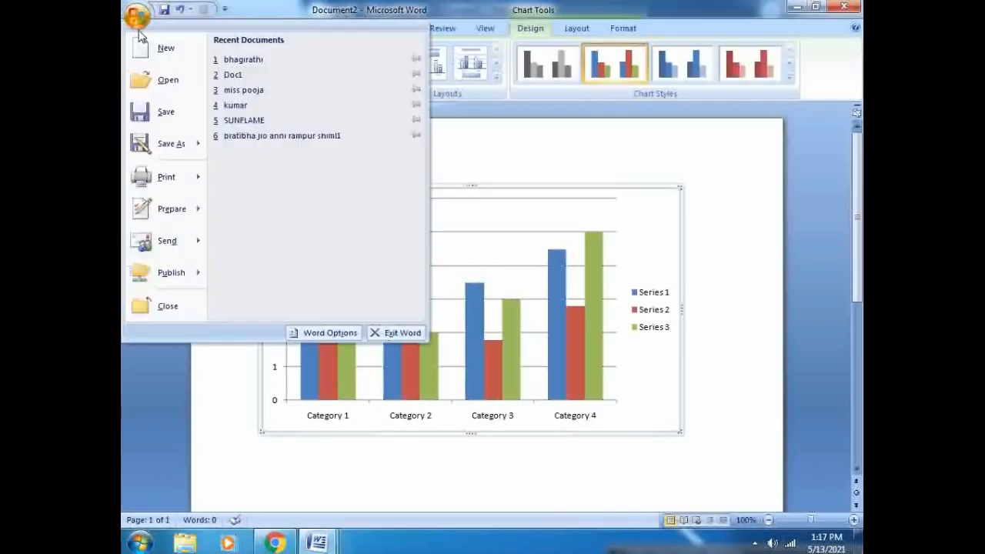
click(184, 121)
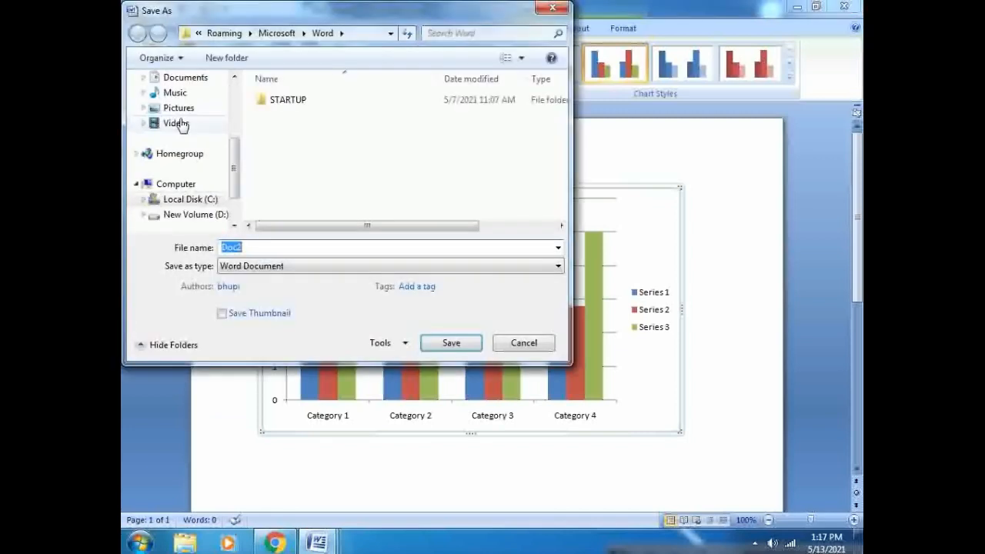
text(charts)
click(447, 343)
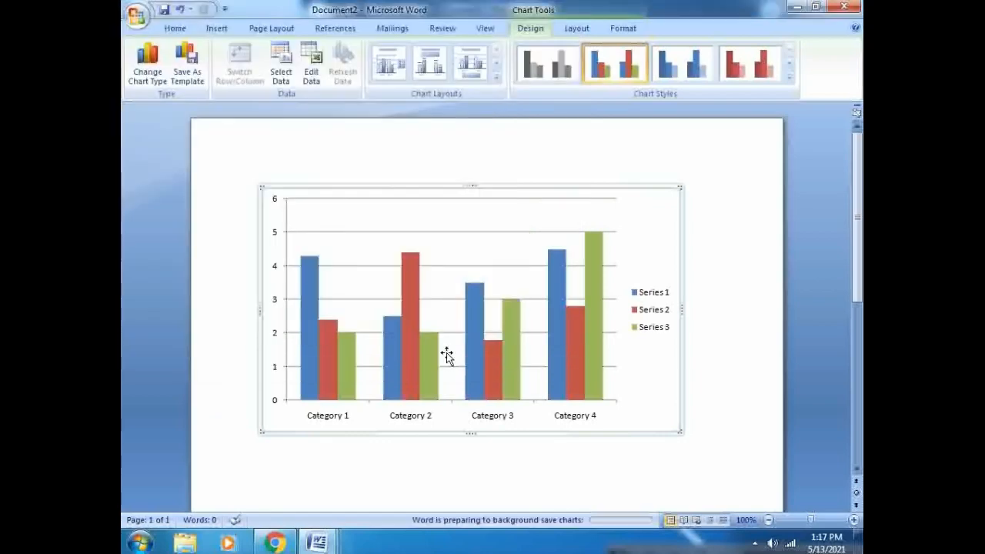
click(849, 8)
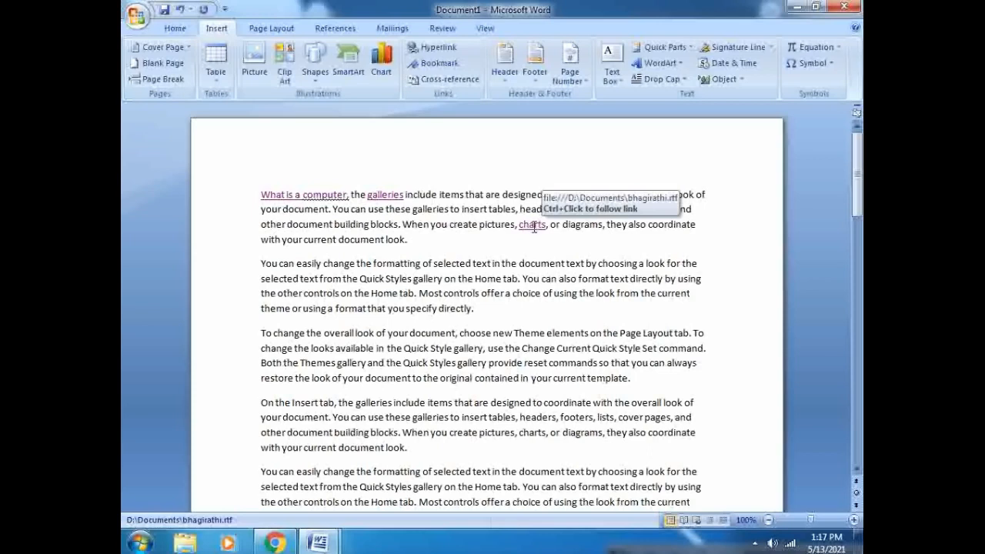
Delete the linked word "charts" in the first paragraph and rewrite it as plain text "charts ,"
double_click(530, 223)
click(547, 235)
drag(547, 224, 527, 224)
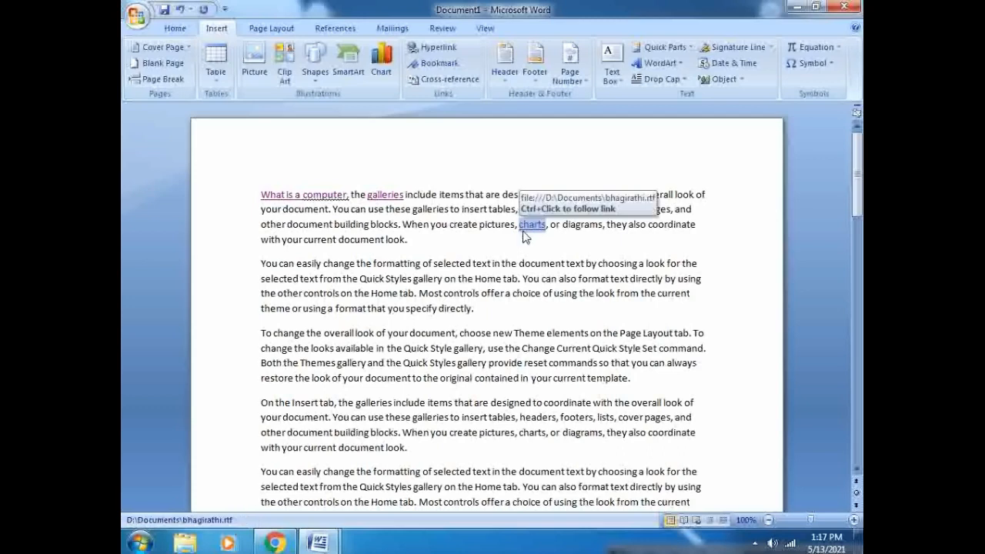
key(Delete)
text(charts)
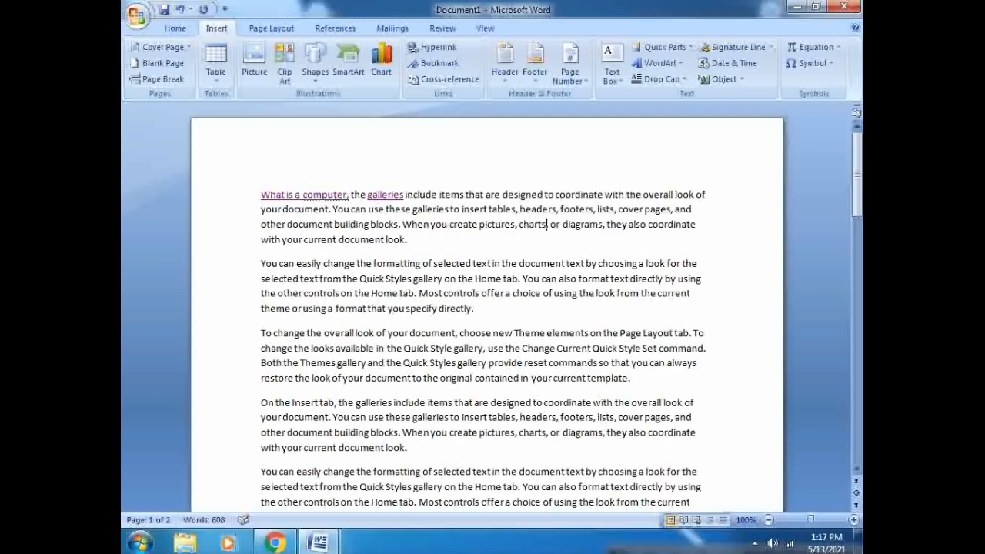
text( ,)
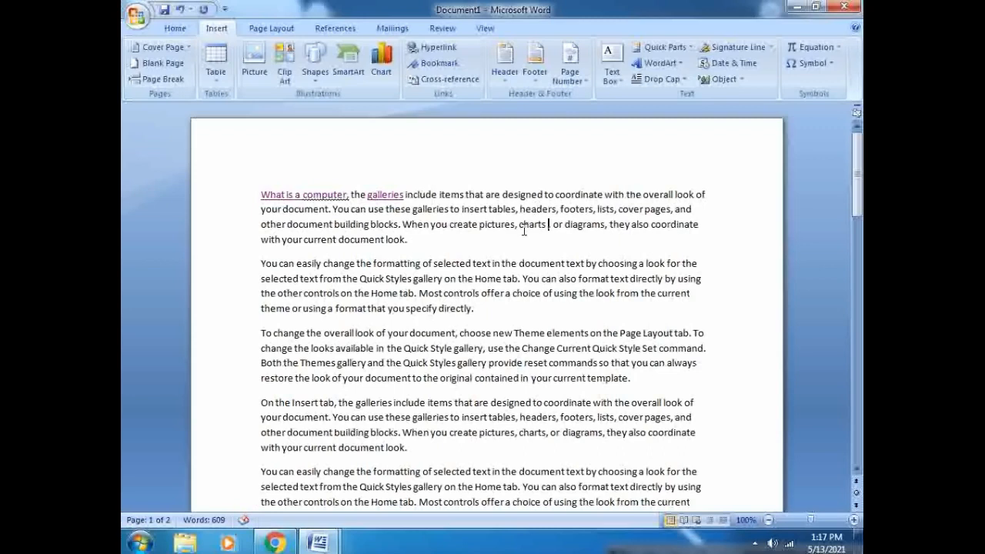
Hyperlink the word "charts" in the first paragraph to the charts.docx file in the Microsoft Word folder
drag(519, 224, 547, 224)
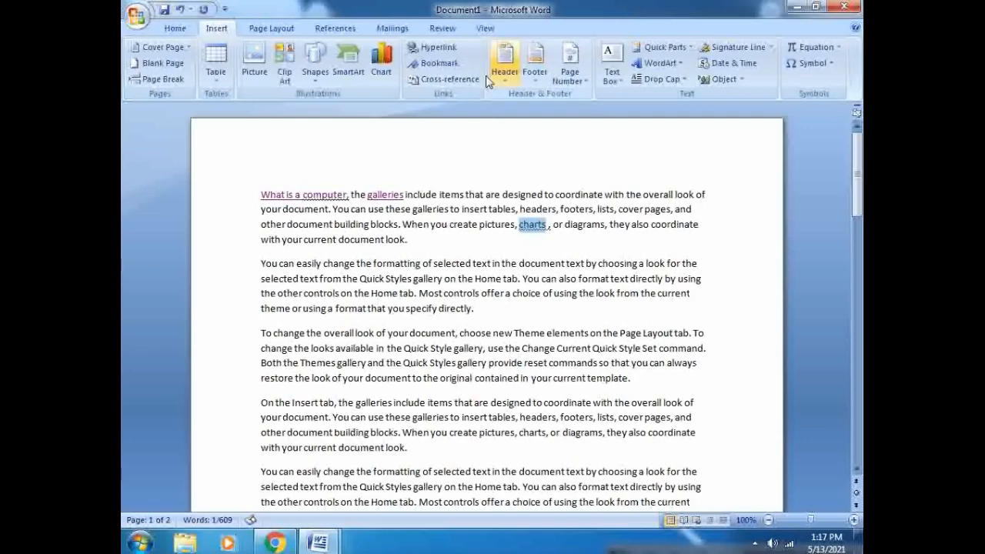
click(436, 46)
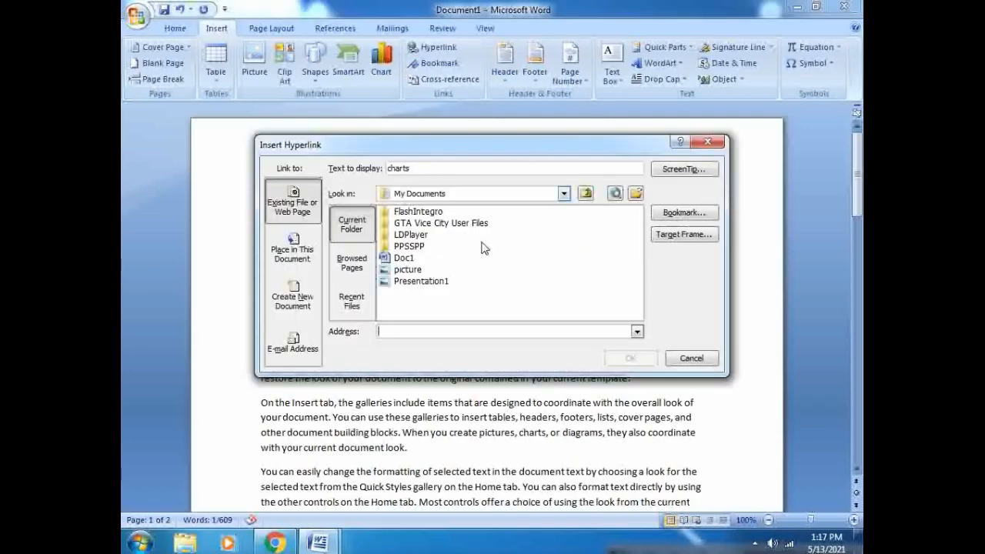
click(359, 311)
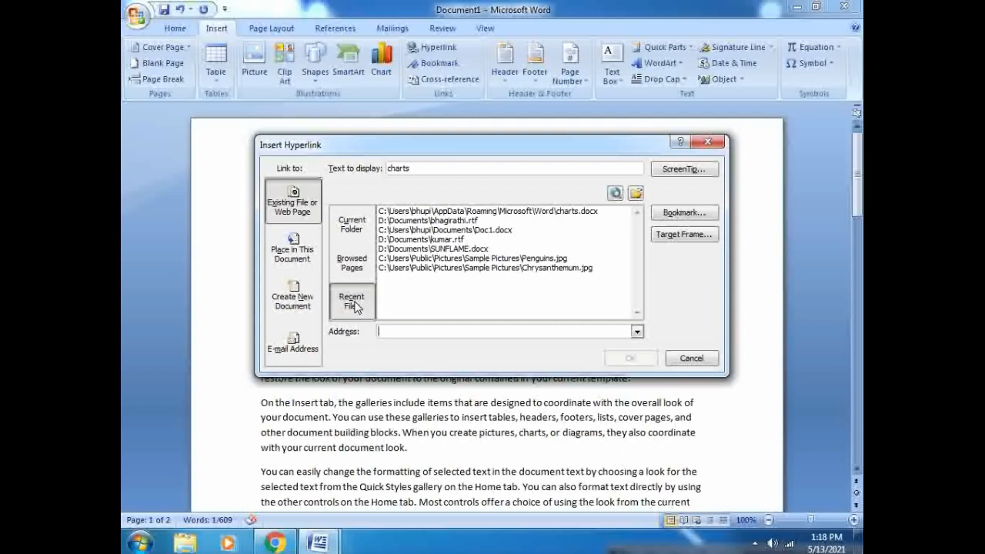
click(635, 194)
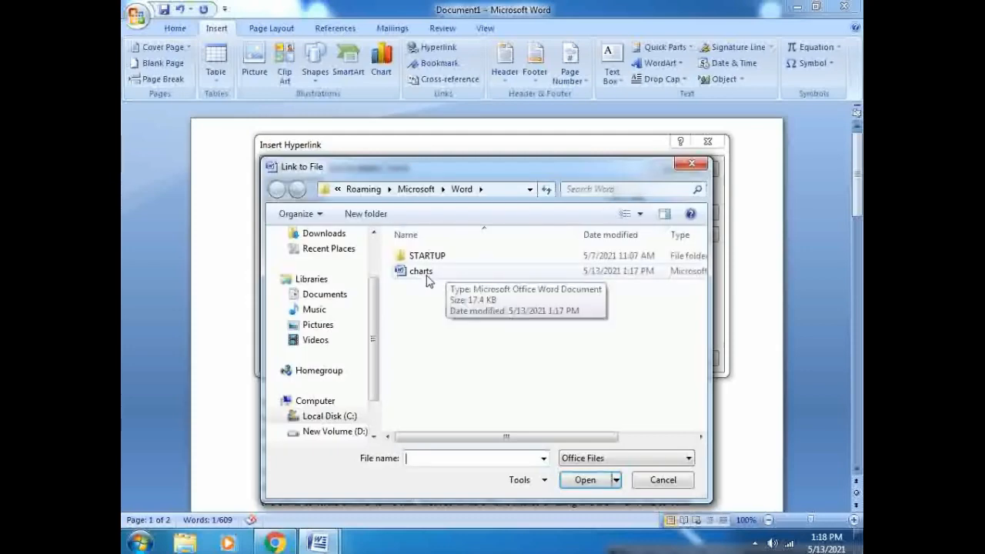
click(427, 275)
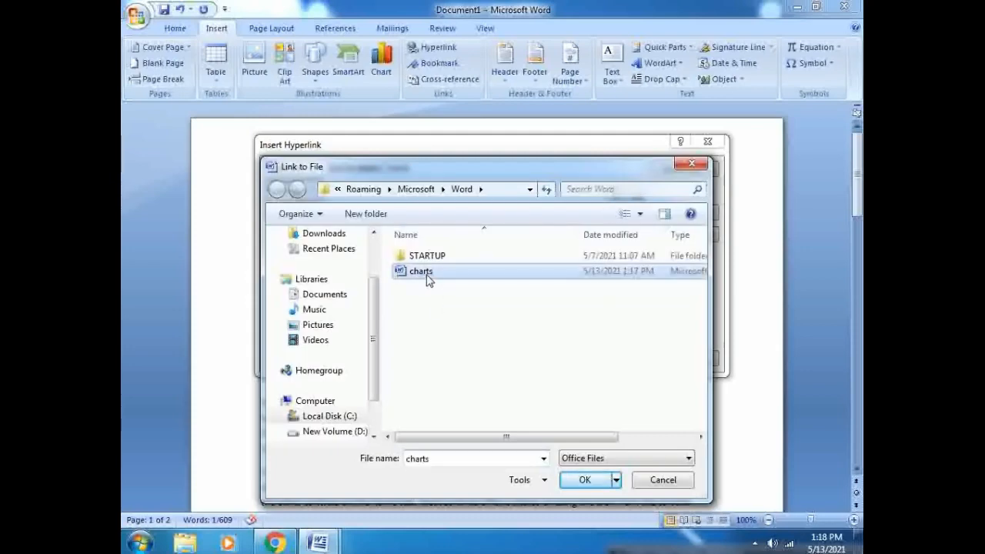
click(585, 480)
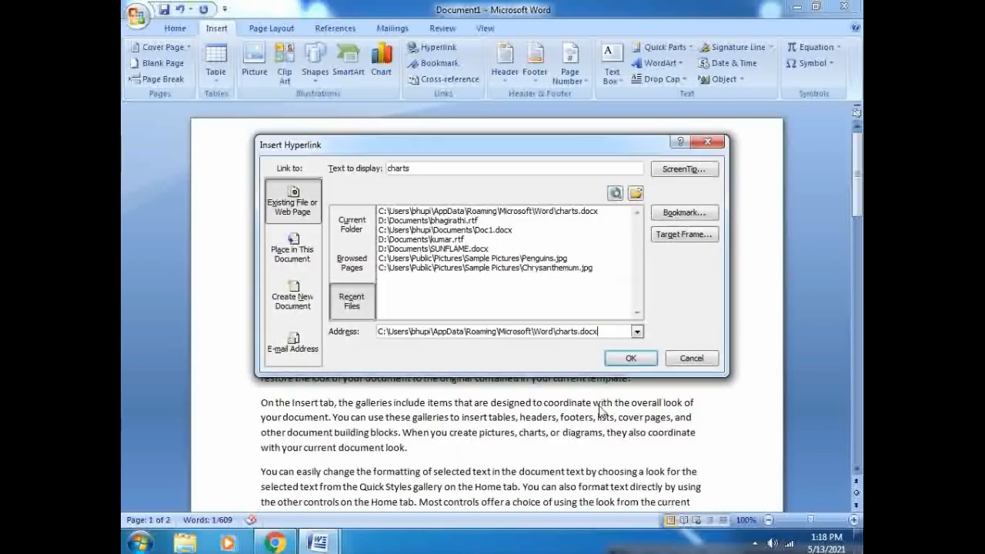
click(622, 365)
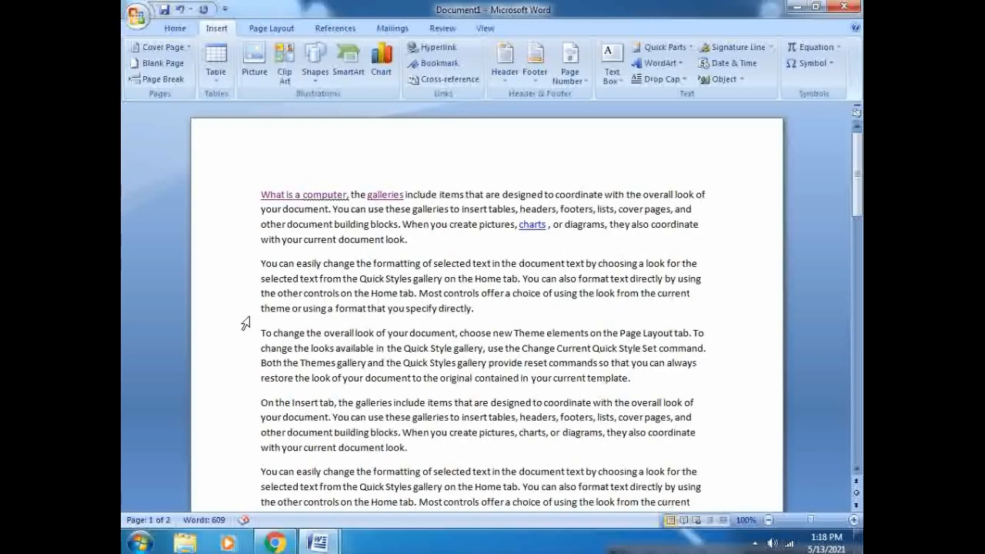
Follow the "charts" link to view the linked chart document, and return to Document1
ctrl+click(534, 234)
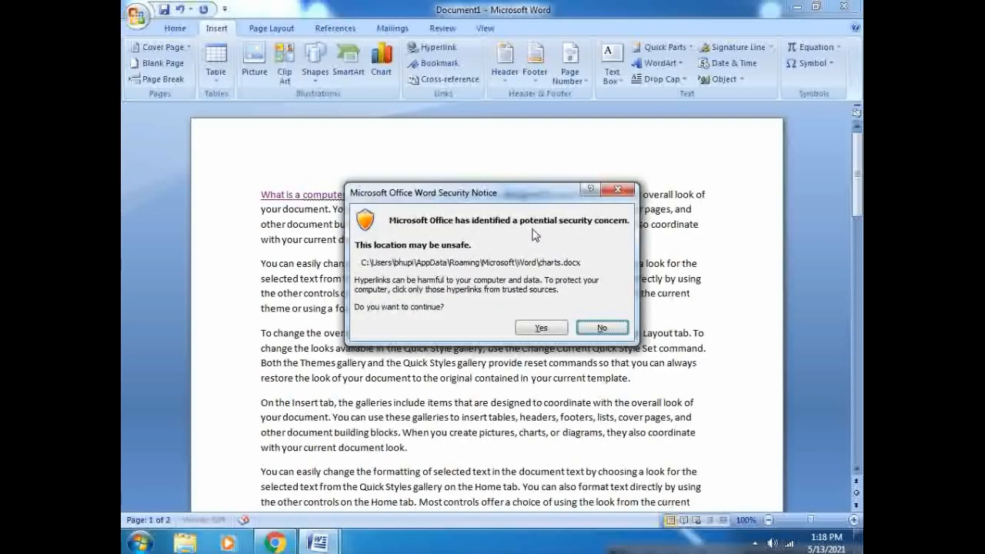
click(526, 330)
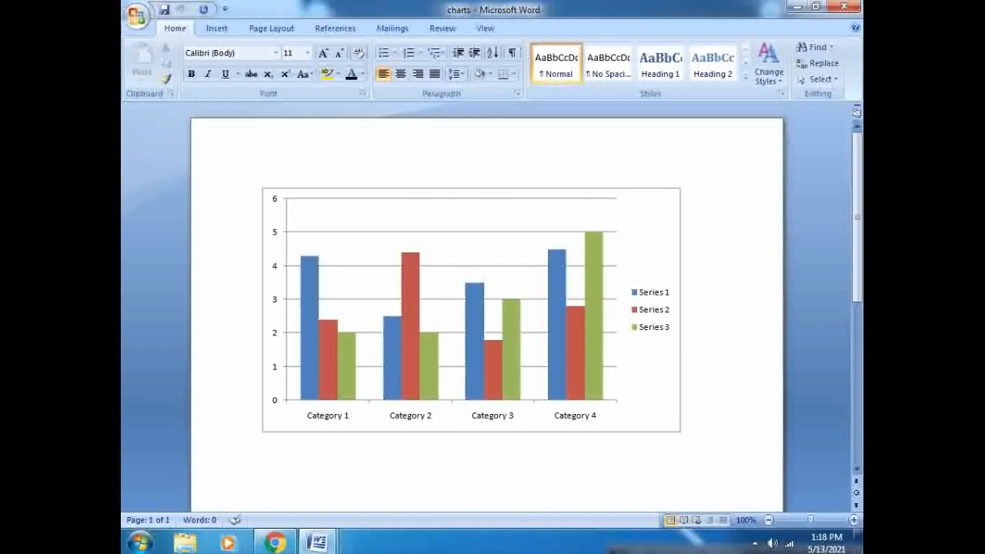
click(317, 542)
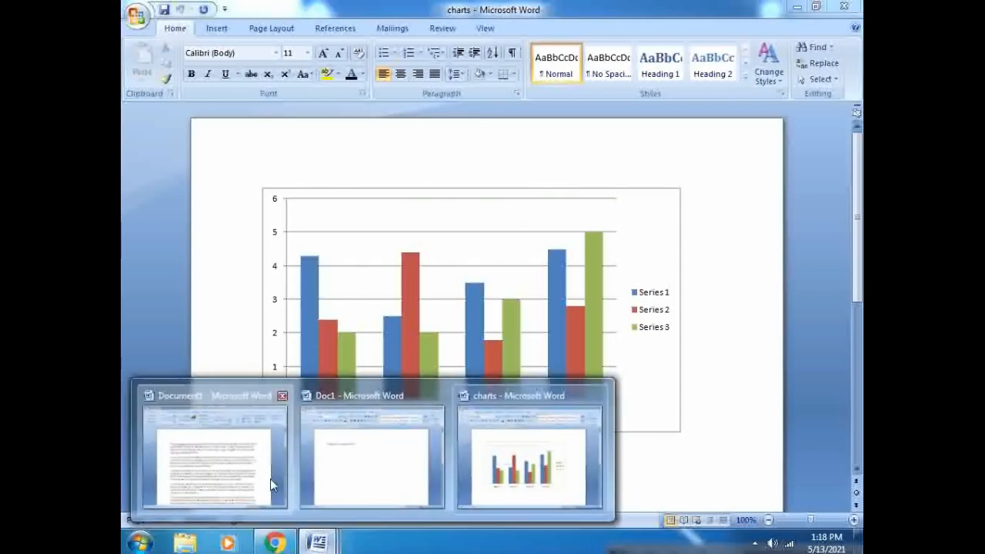
click(270, 479)
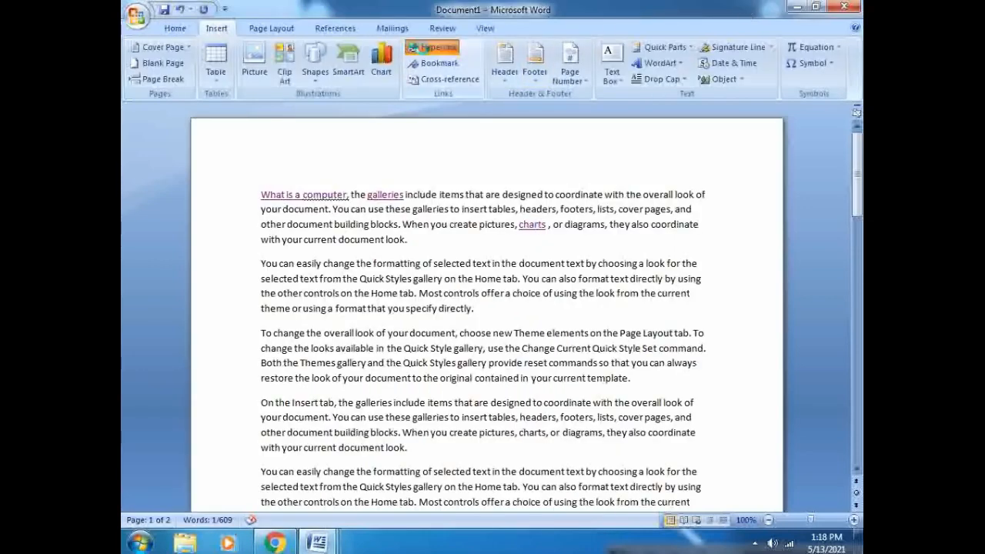
click(436, 47)
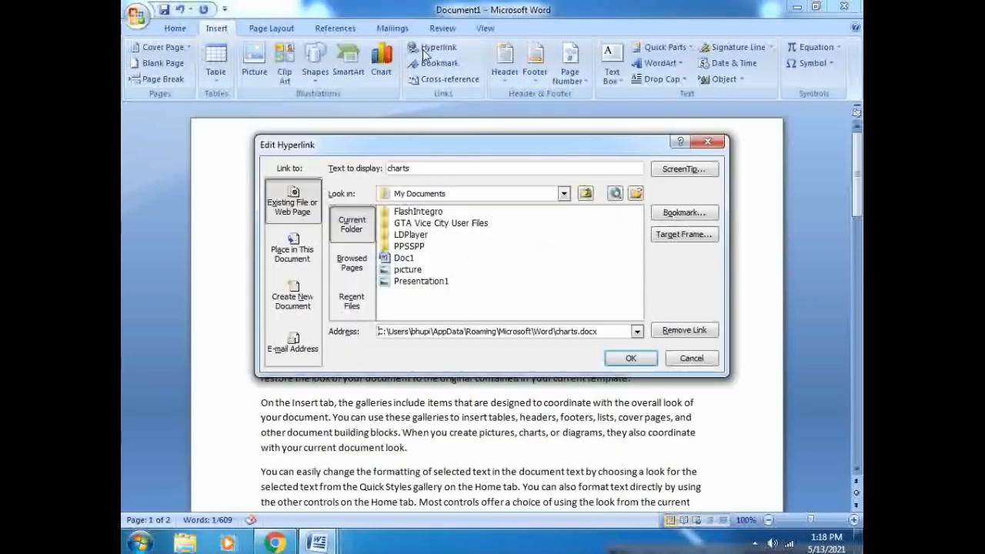
click(308, 264)
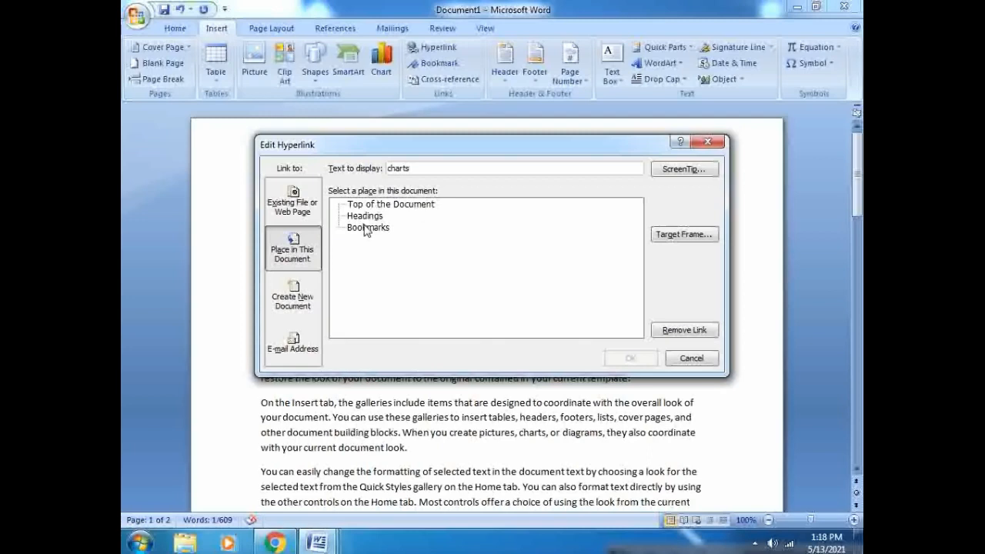
click(690, 358)
Hyperlink the final word "look." on page 2 to the place "Top of the Document" in this document
scroll(563, 385, down, 15)
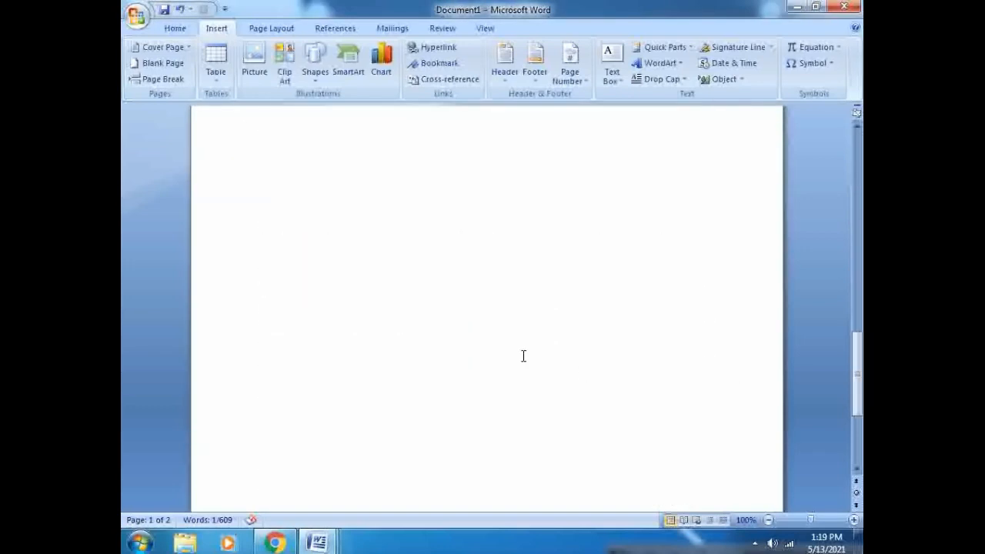
drag(386, 321, 411, 324)
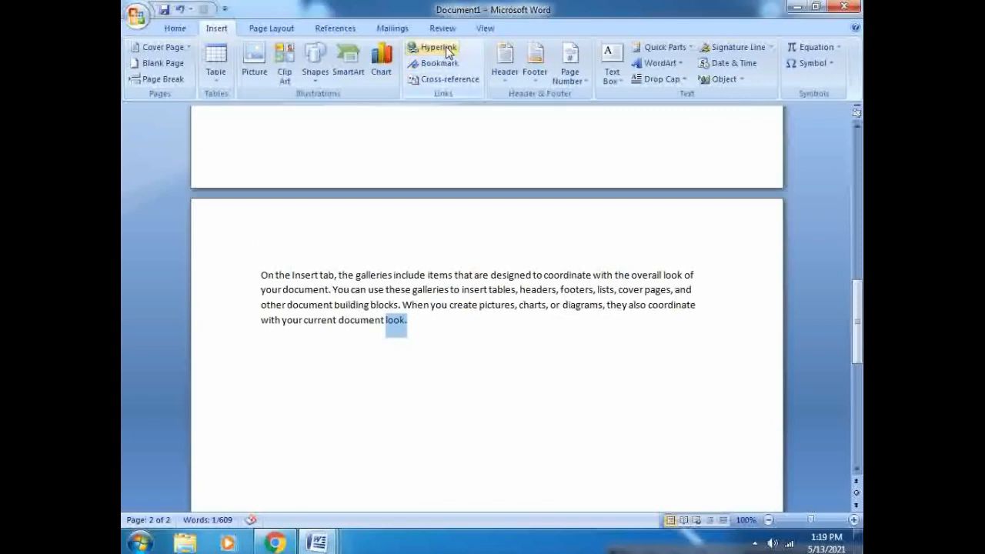
click(448, 51)
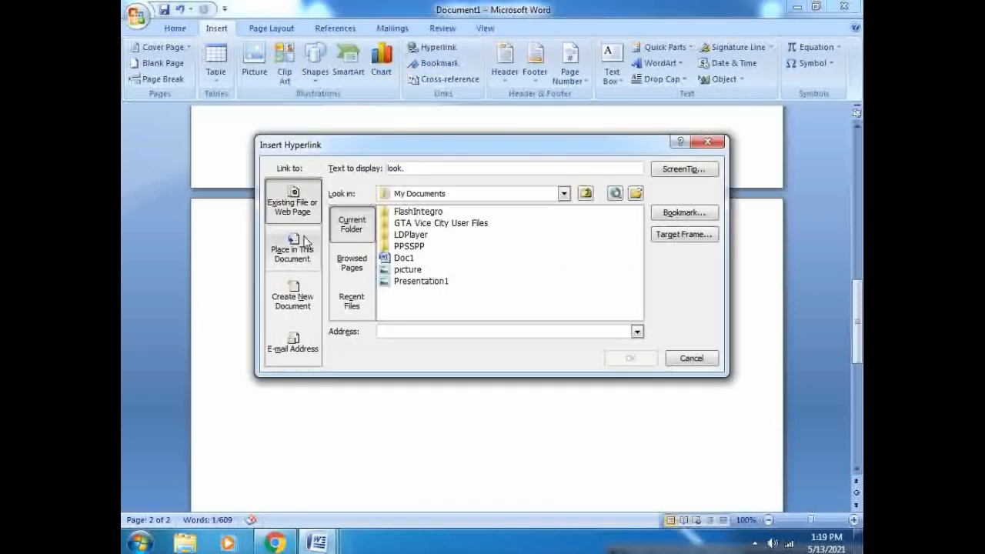
click(308, 257)
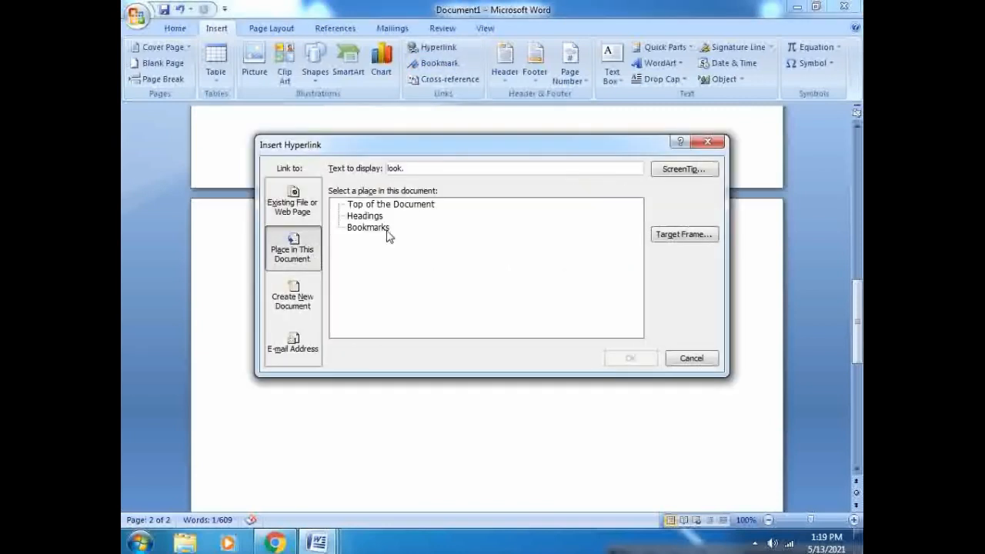
click(419, 205)
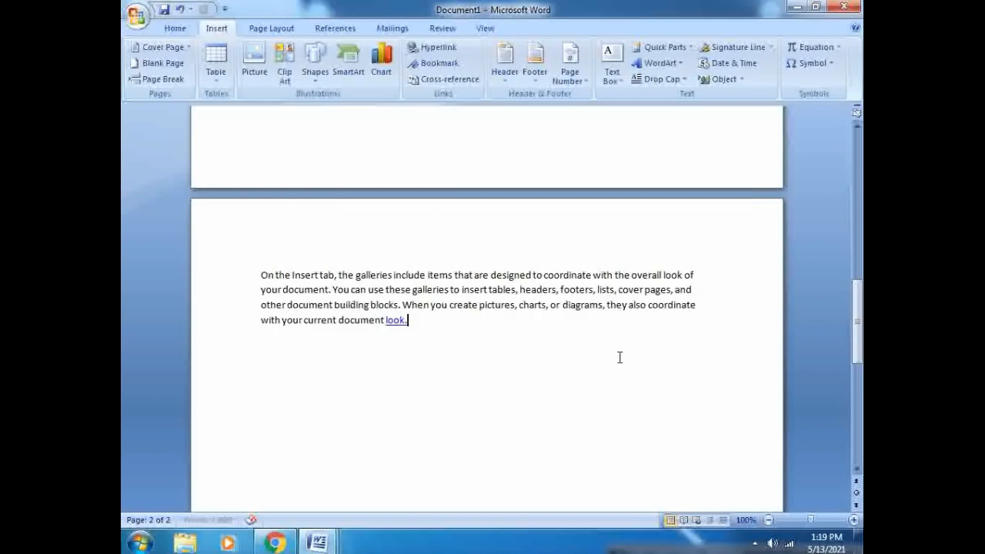
click(616, 356)
Start a new line after the last paragraph and follow the "look." link to the document's beginning
key(Return)
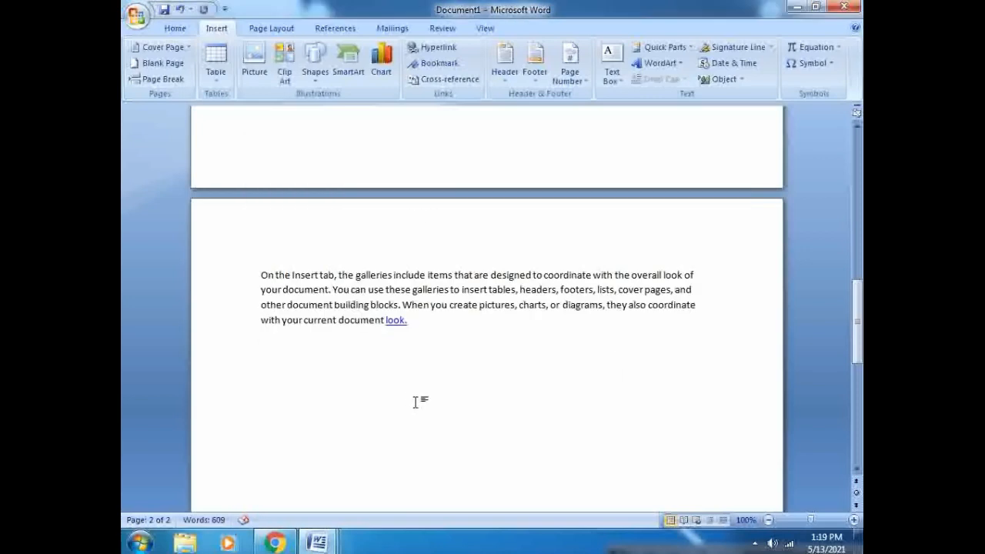
ctrl+click(397, 321)
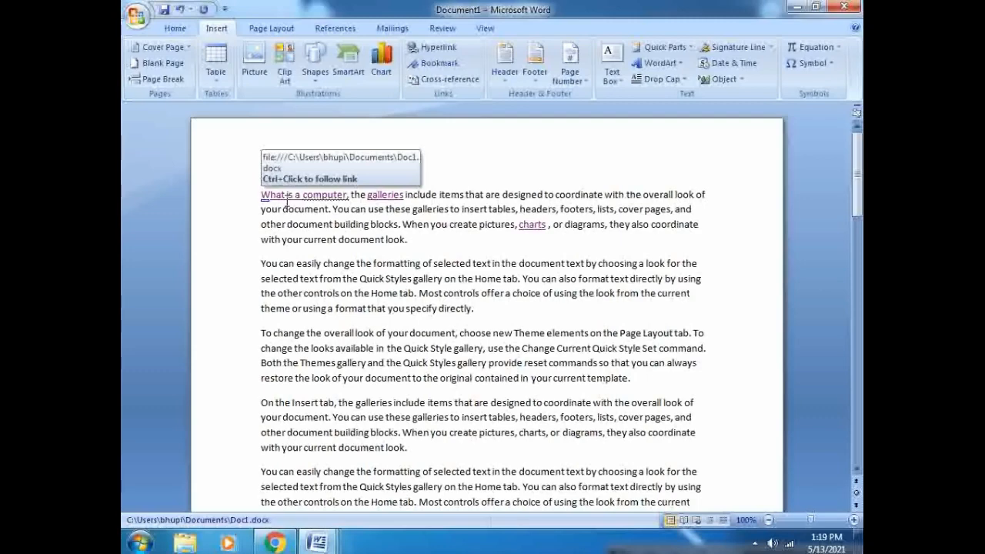
click(433, 47)
click(312, 254)
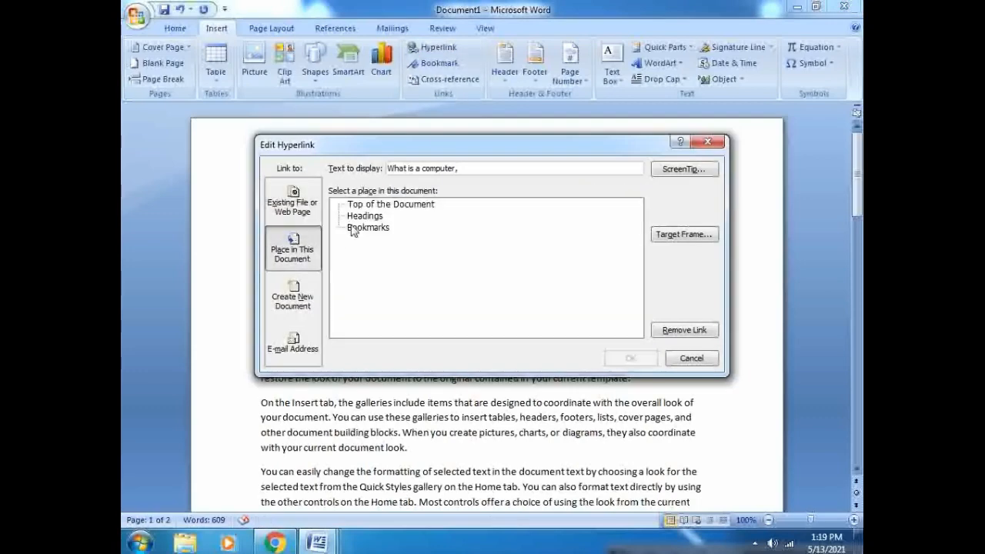
click(691, 359)
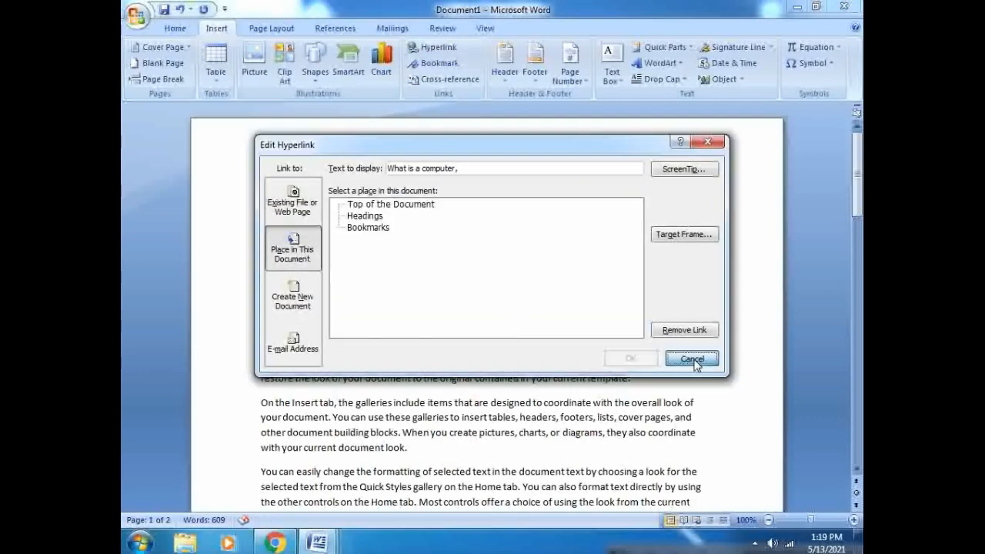
Look through Document1 from beginning to end, switch to the Doc1 window, and open the recent document "bhagirathi"
scroll(478, 416, down, 5)
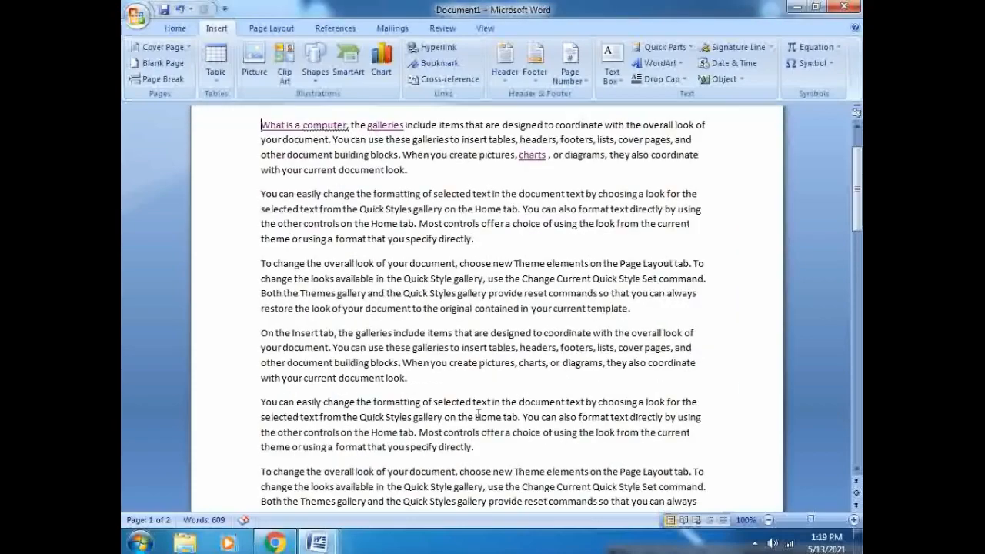
key(ctrl+Home)
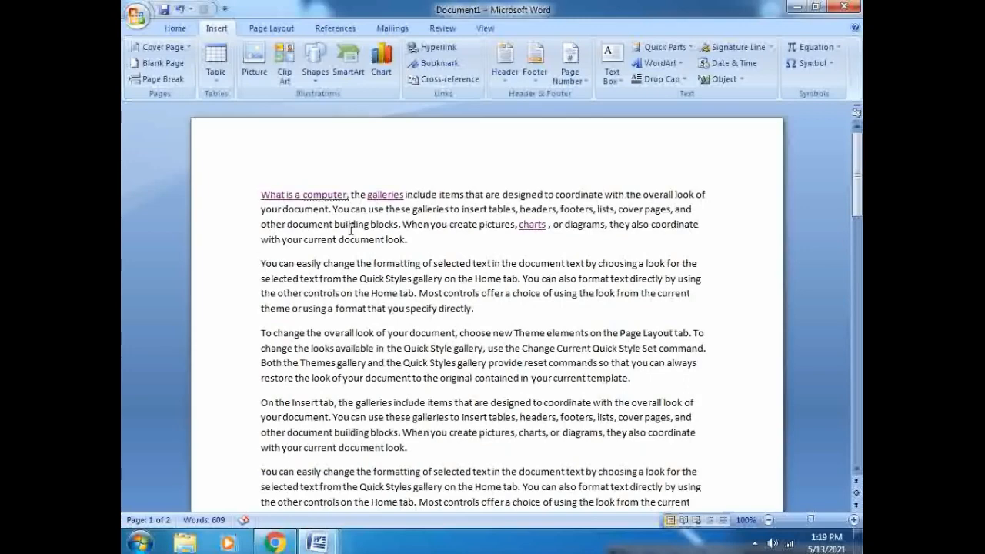
scroll(356, 231, down, 5)
scroll(355, 239, down, 5)
mouse_move(331, 539)
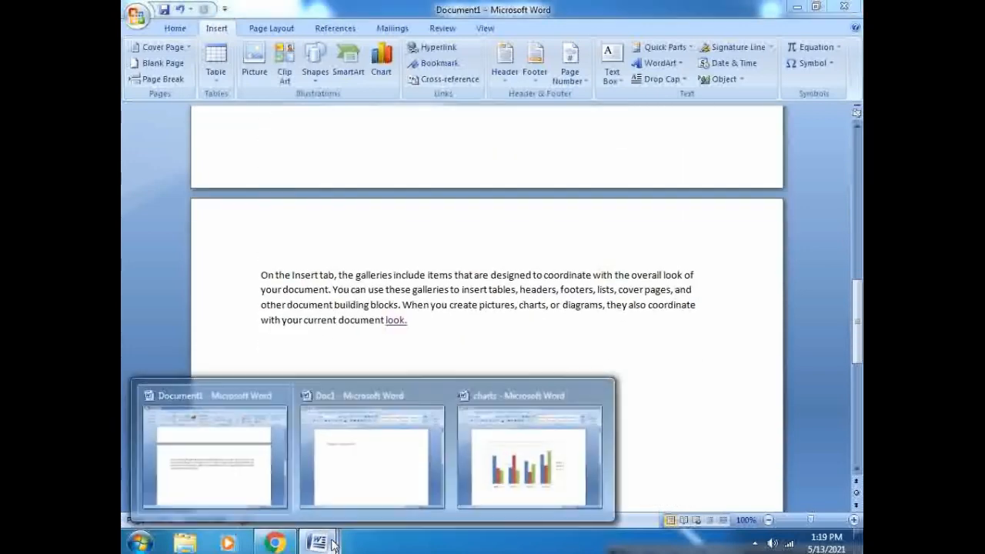
click(356, 485)
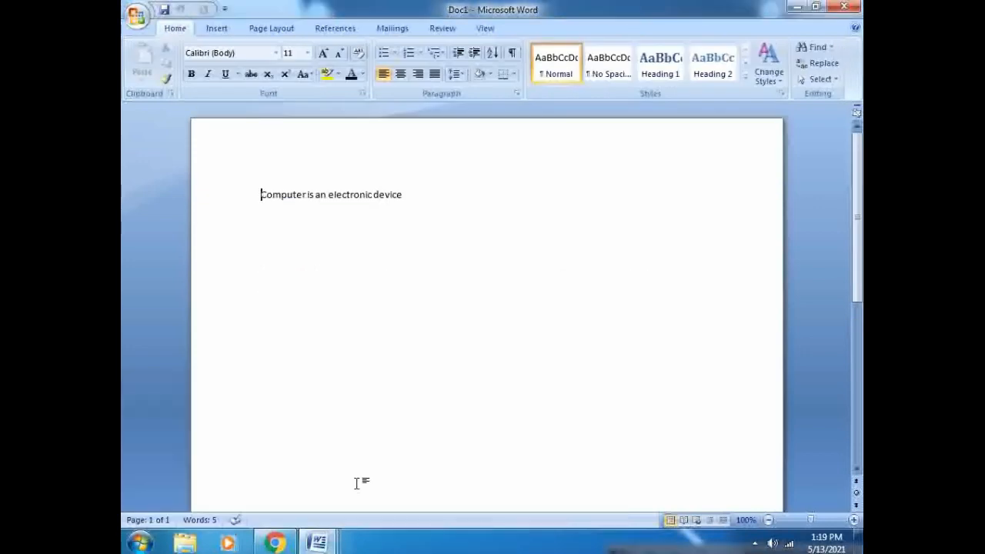
click(137, 15)
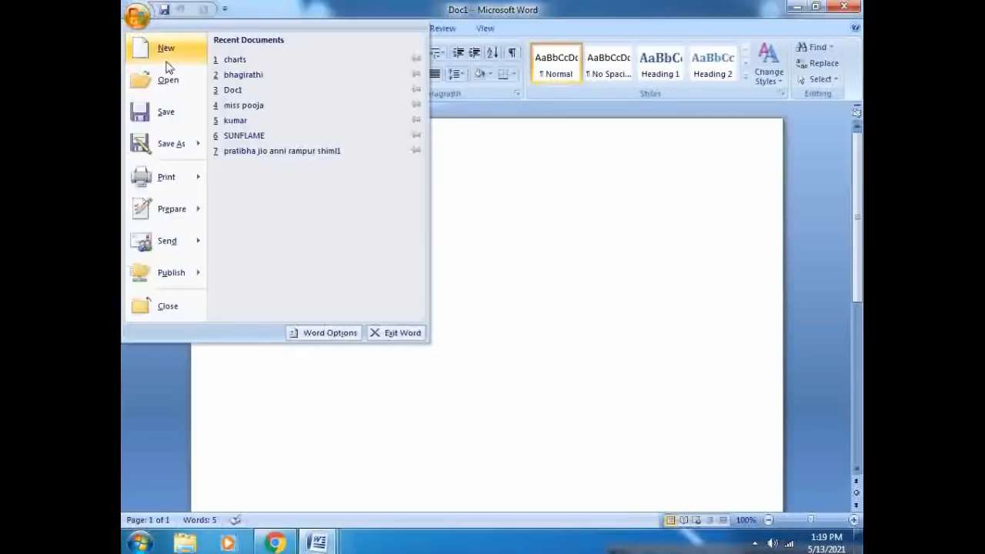
click(238, 74)
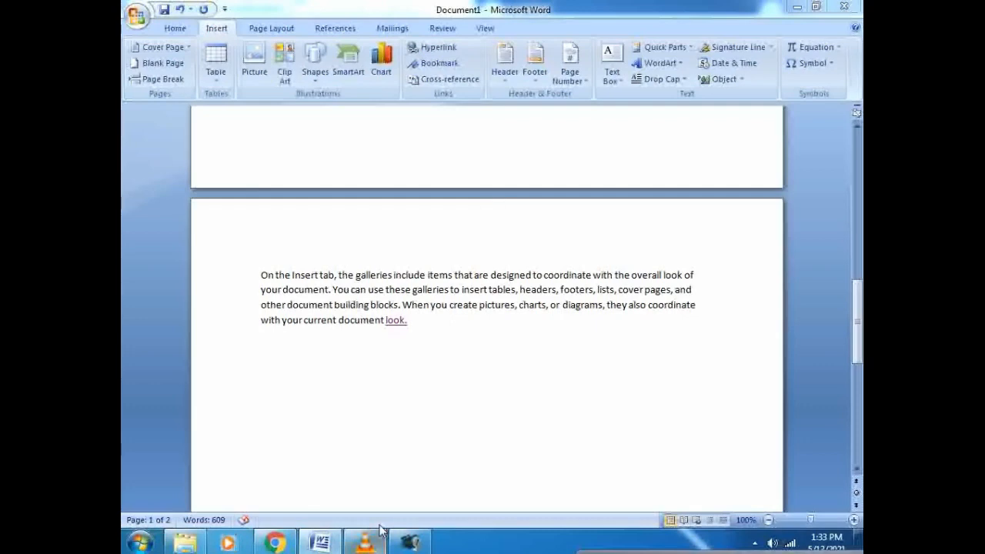
Bring the Document1 window to the front and open the recent document "bhagirathi" from it
click(323, 543)
click(327, 544)
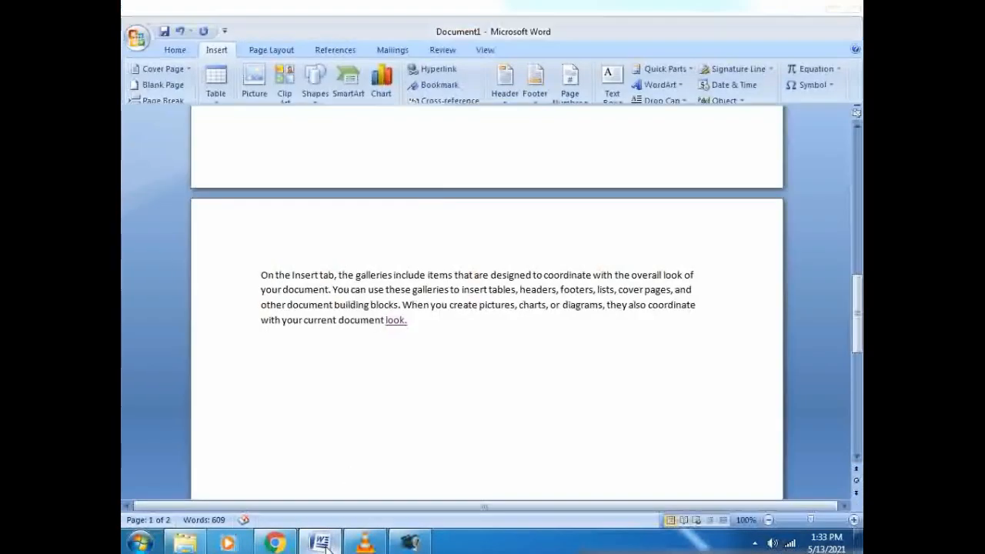
click(137, 17)
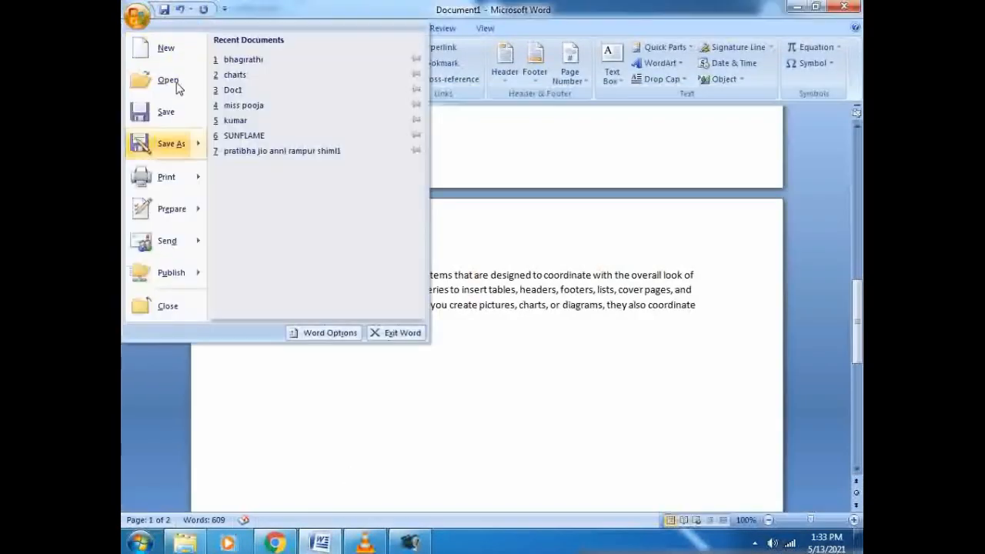
click(275, 62)
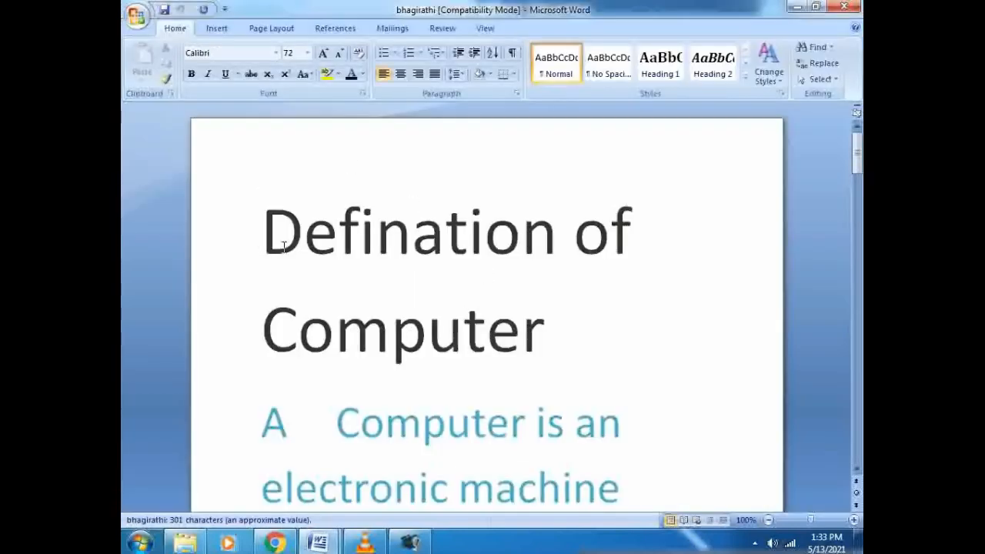
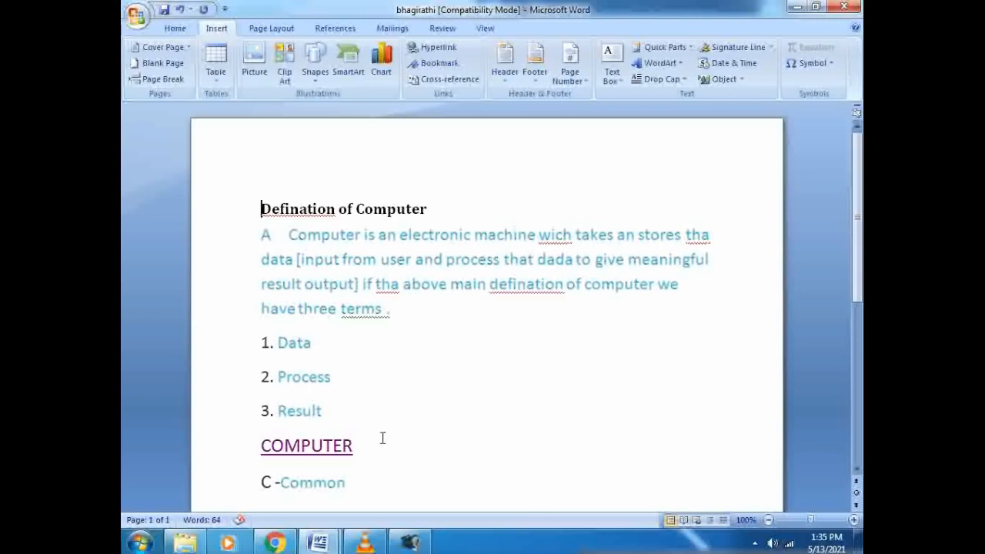
Bookmark the "M -Machine" line under the COMPUTER heading with the name "may"
scroll(337, 440, down, 10)
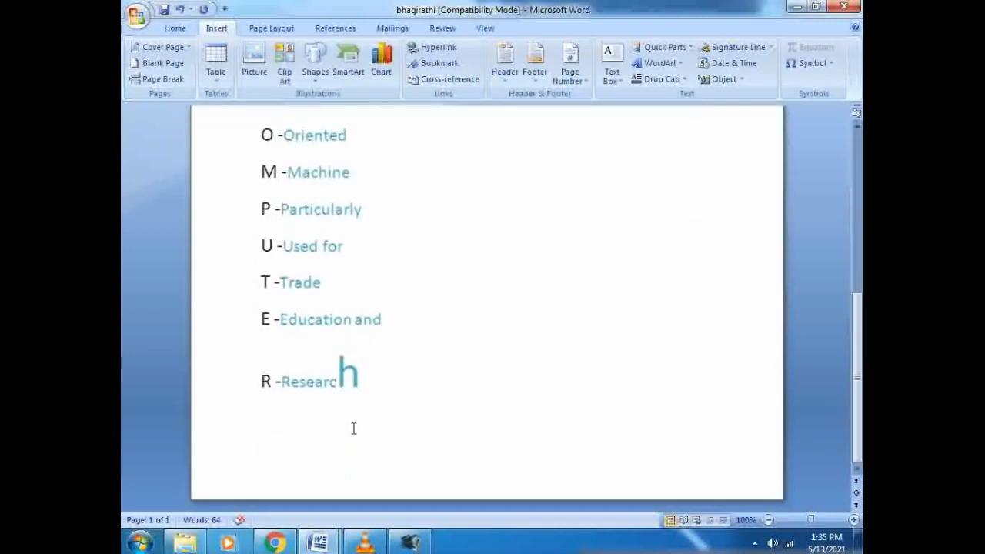
scroll(480, 280, up, 2)
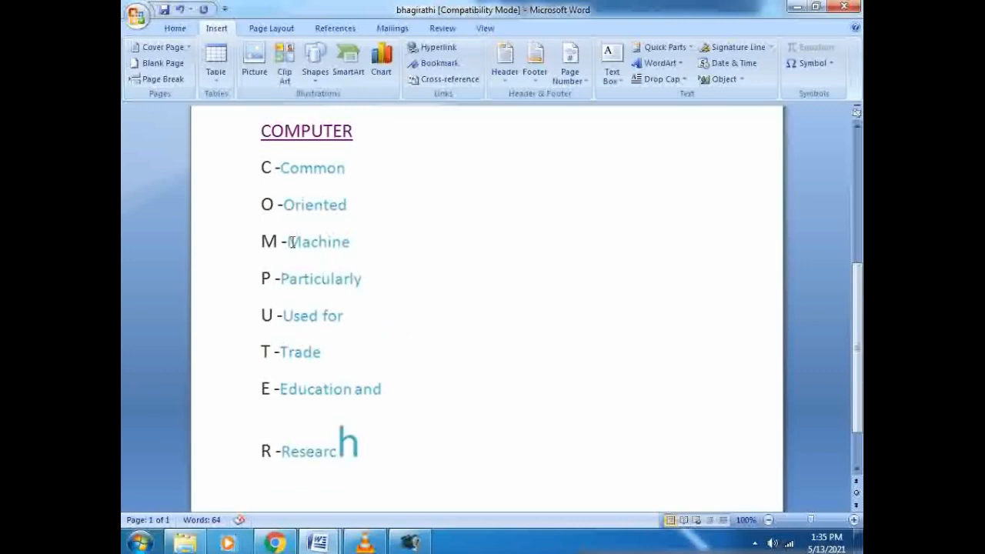
drag(356, 246, 262, 244)
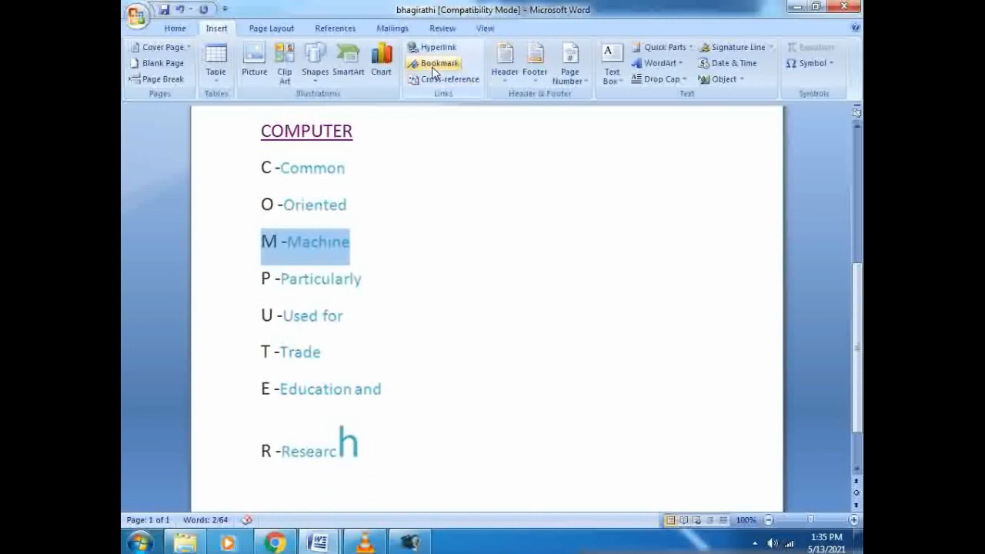
click(434, 67)
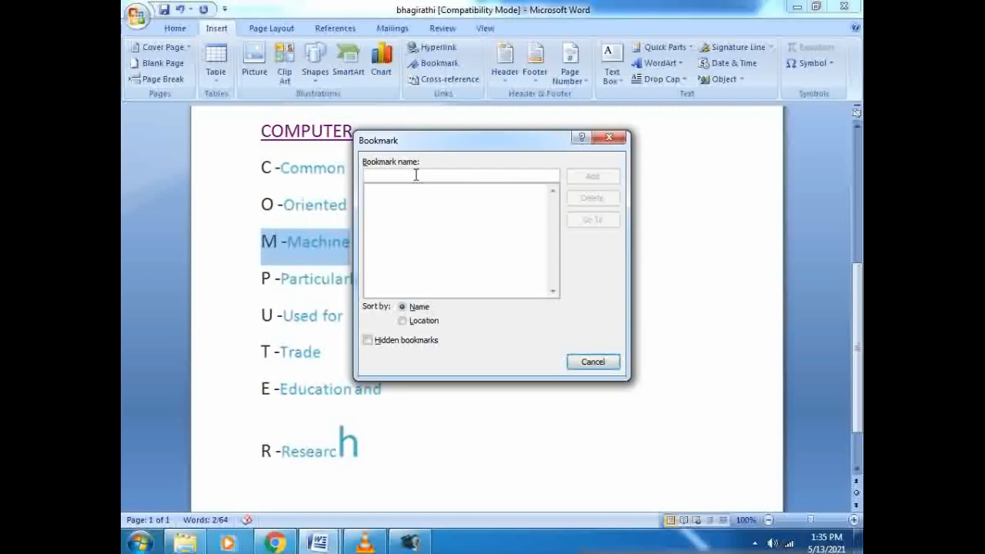
text(13may)
click(373, 176)
key(BackSpace)
key(BackSpace)
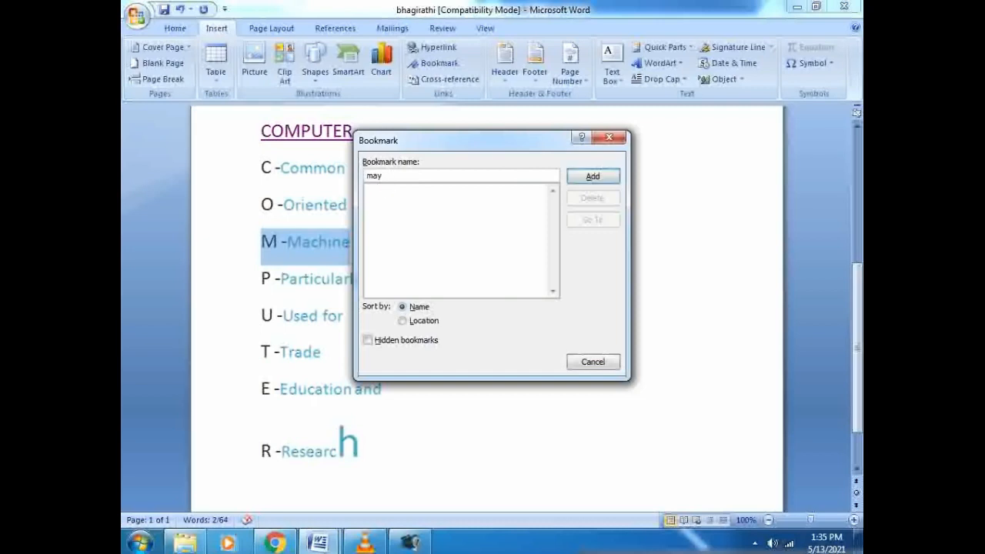
click(592, 176)
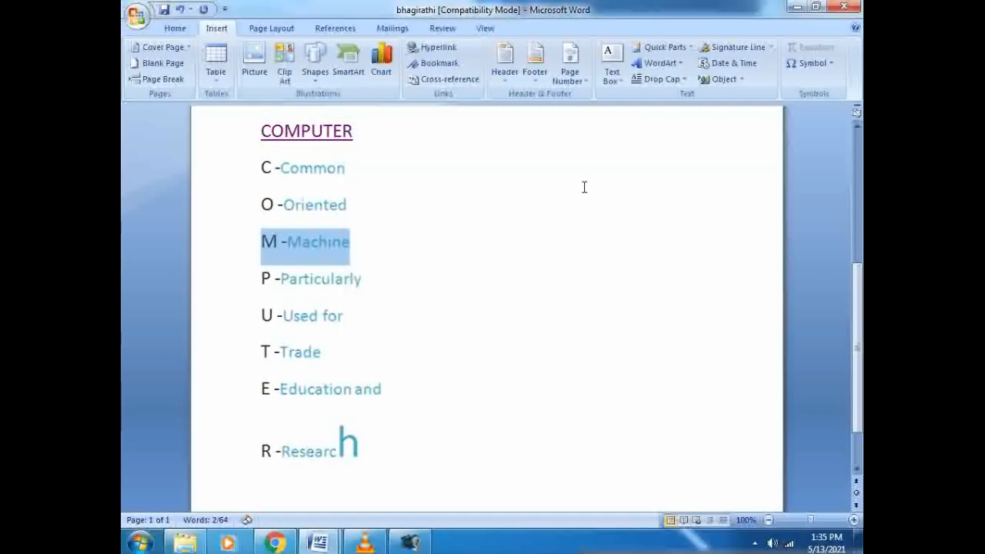
Go to the bookmark "may" from the beginning of the document and close the bookmark settings
click(444, 365)
scroll(445, 366, up, 5)
scroll(445, 366, up, 3)
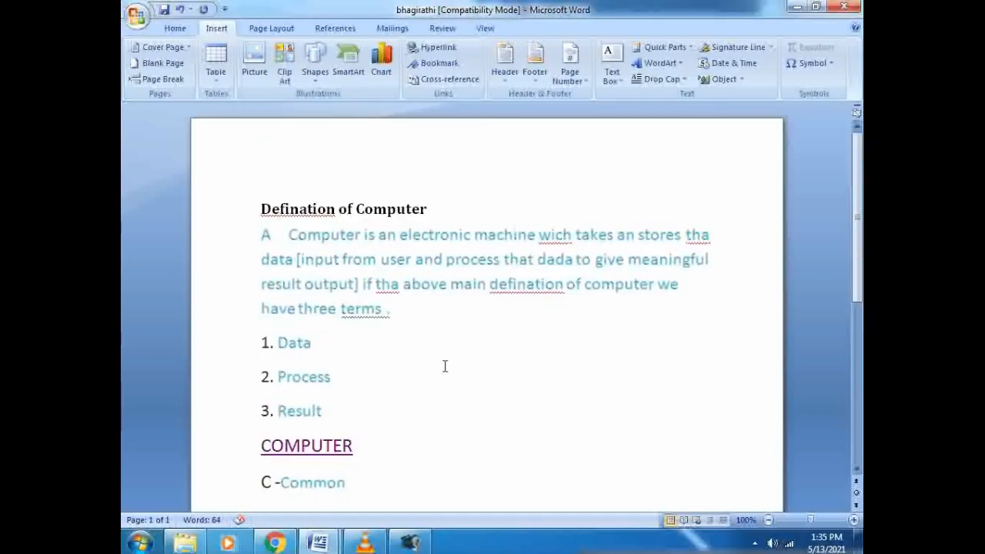
scroll(445, 366, down, 1)
scroll(445, 366, up, 1)
click(422, 64)
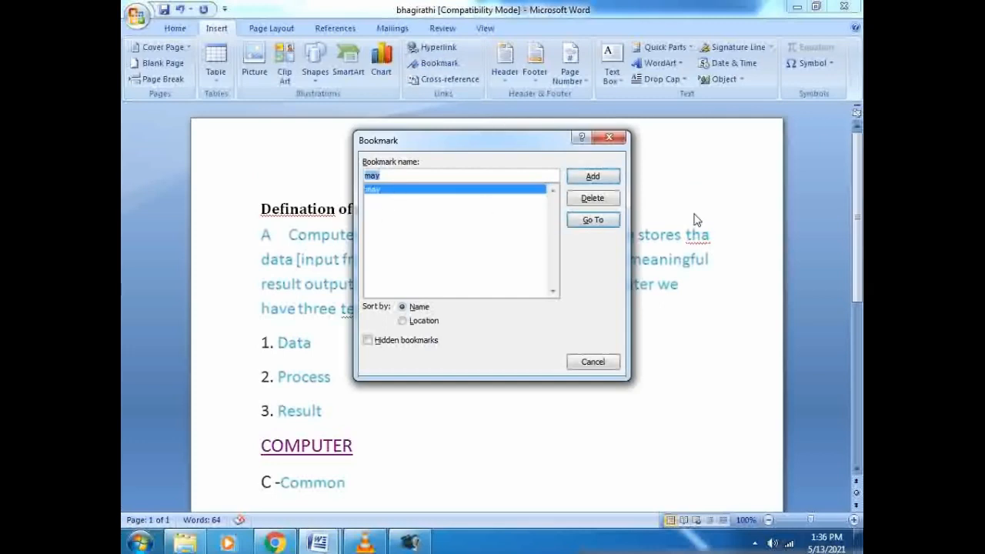
click(591, 220)
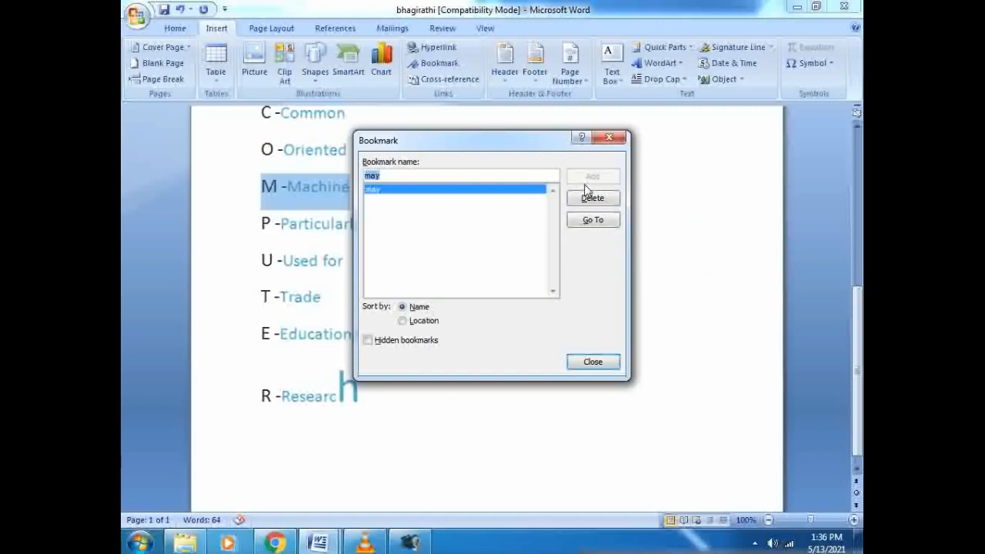
click(615, 145)
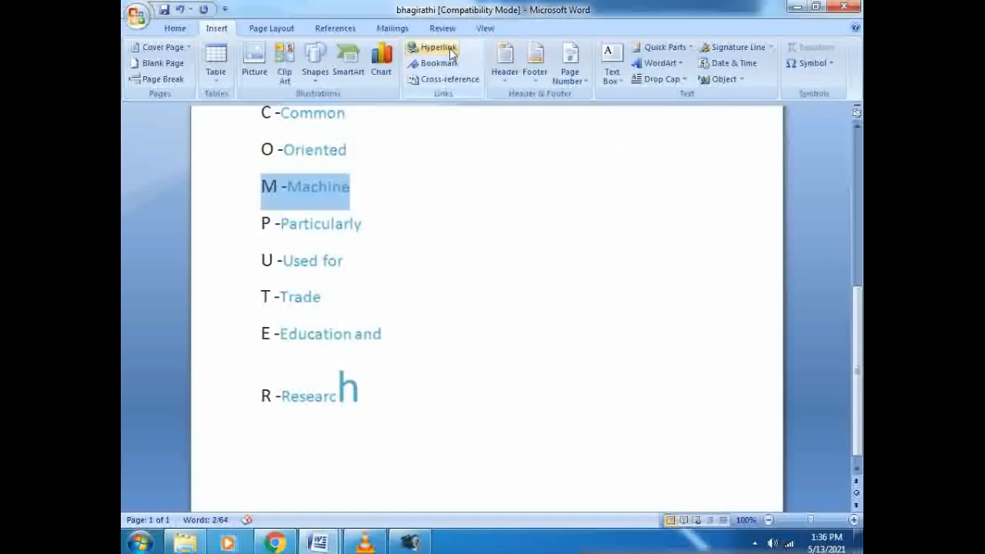
Hyperlink the "M -Machine" line to the bookmark "may" in this document
click(434, 48)
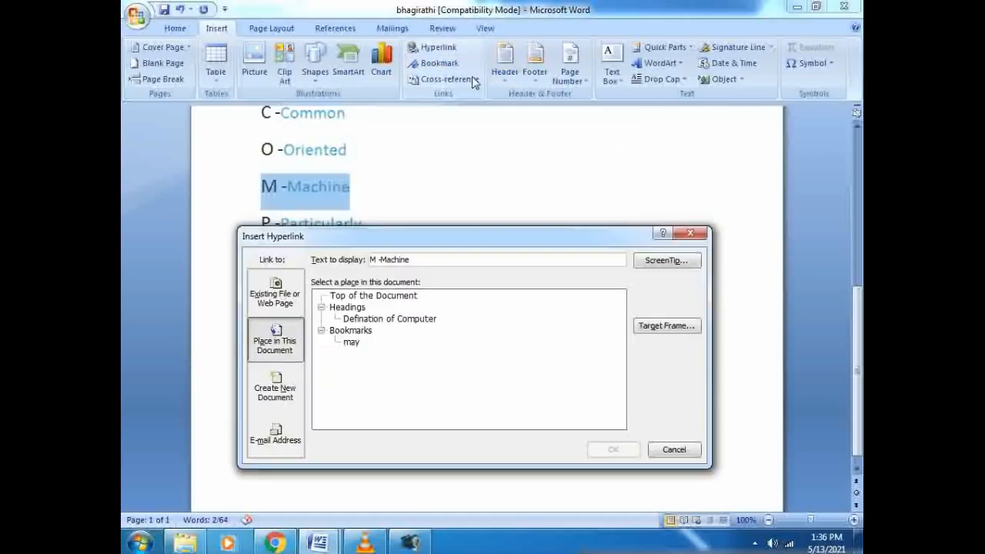
click(360, 331)
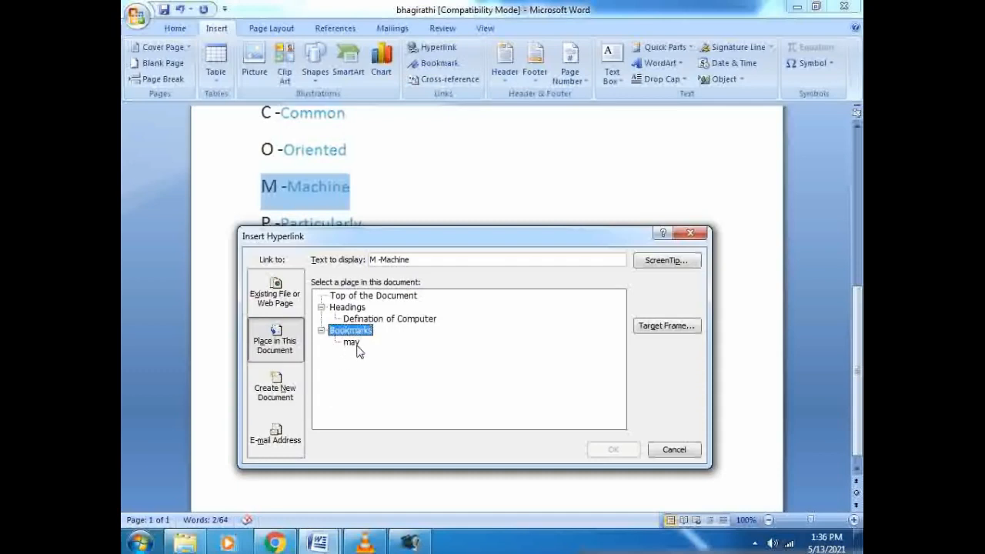
click(357, 346)
click(600, 454)
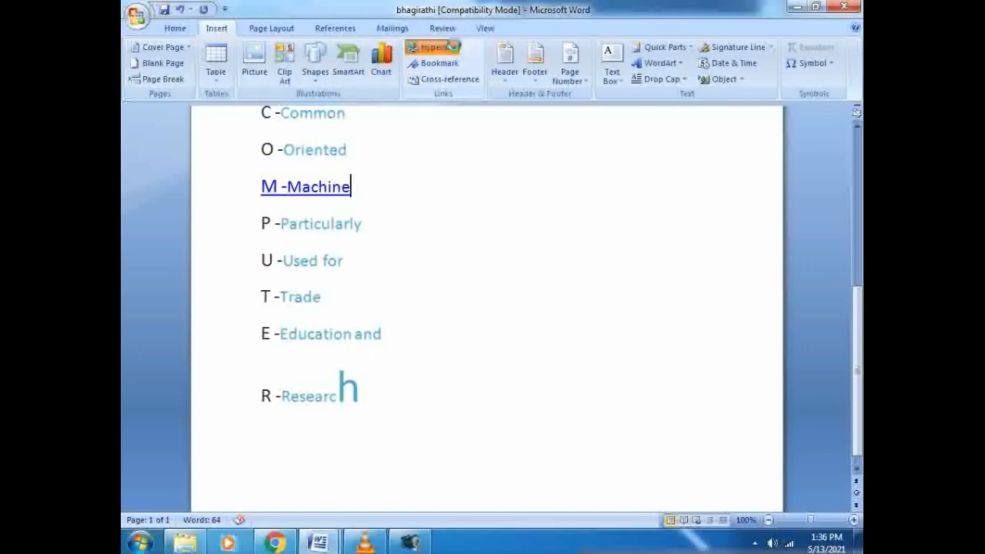
Review the hyperlink options for a new document, an e-mail address and an existing file or web page, without inserting a link
click(456, 51)
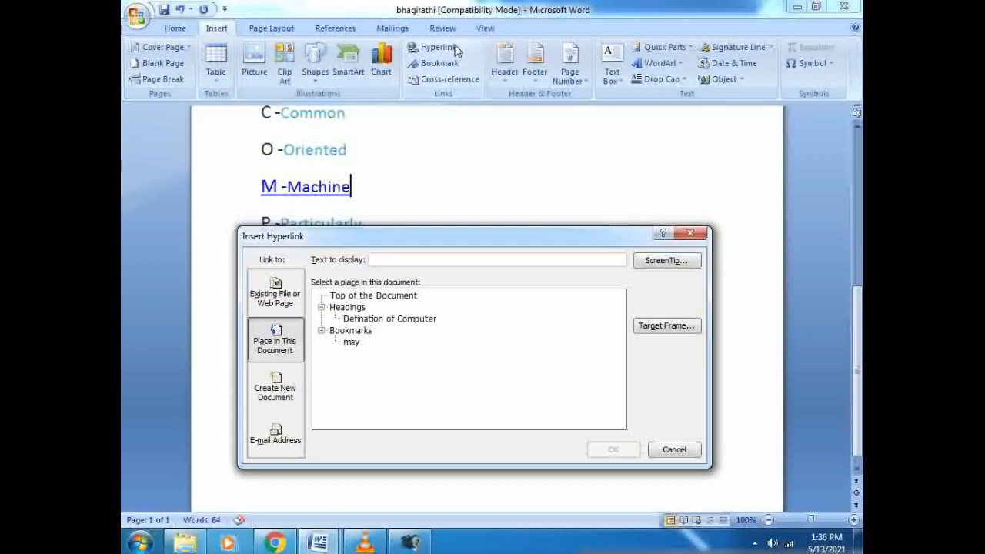
click(285, 400)
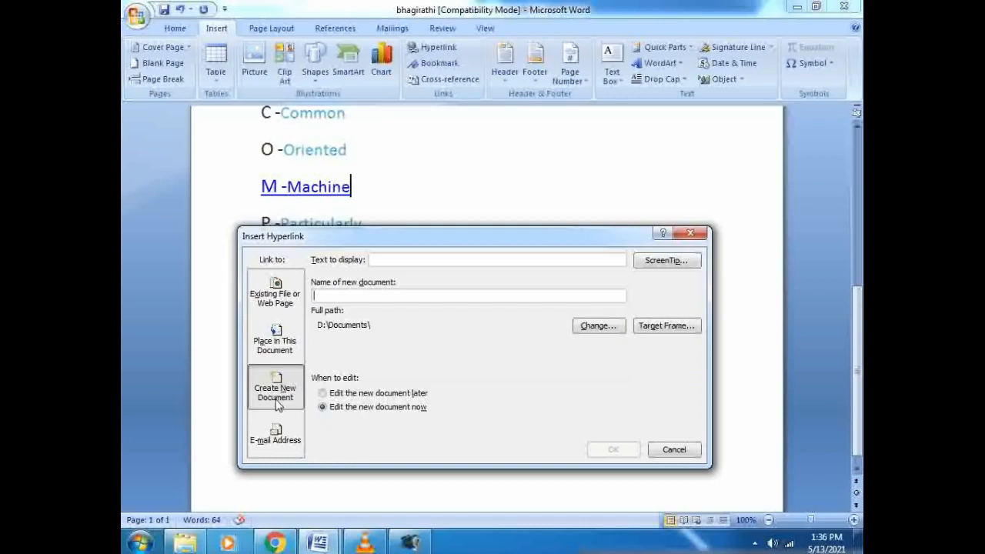
click(277, 452)
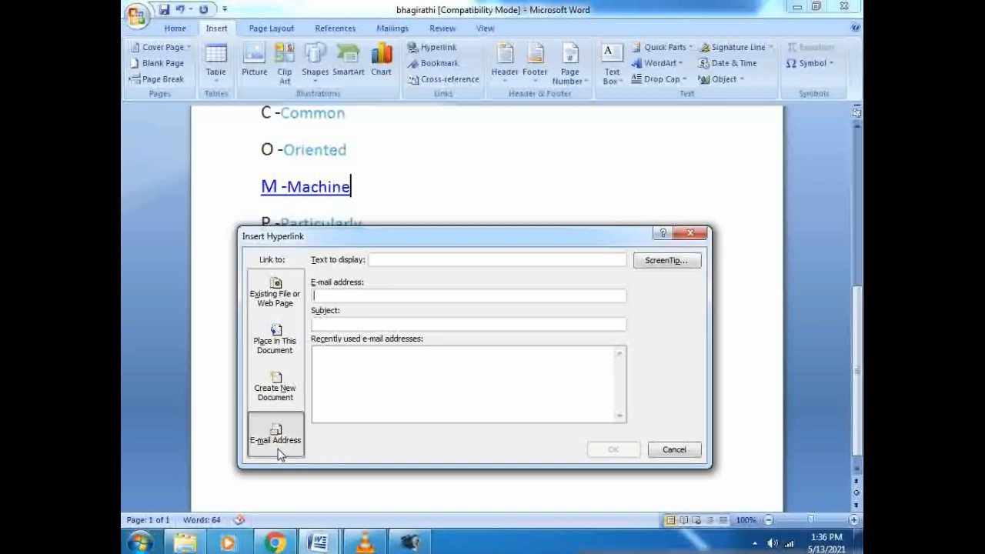
click(277, 396)
click(281, 293)
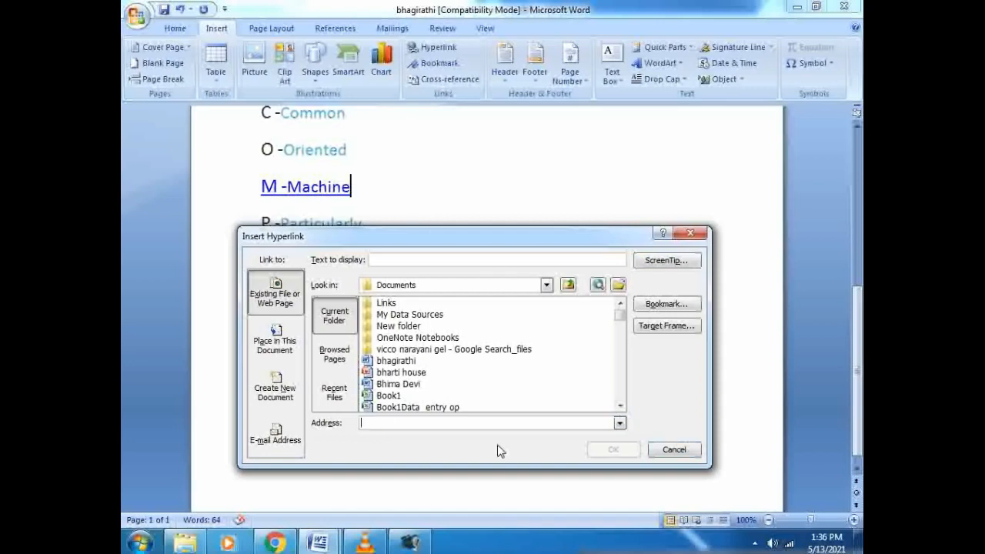
click(685, 450)
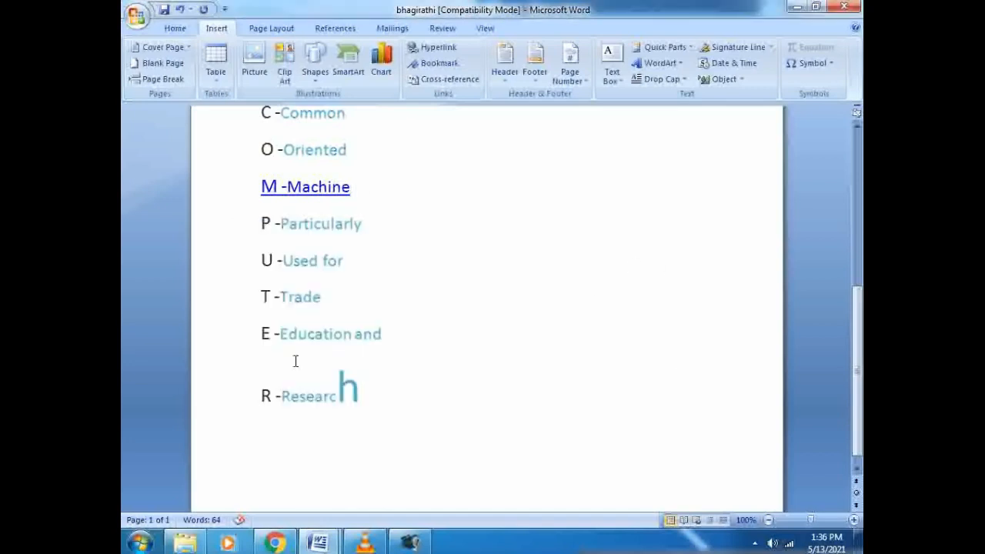
Select the heading "Defination of Computer" at the beginning of the document
scroll(312, 366, up, 2)
scroll(312, 367, up, 3)
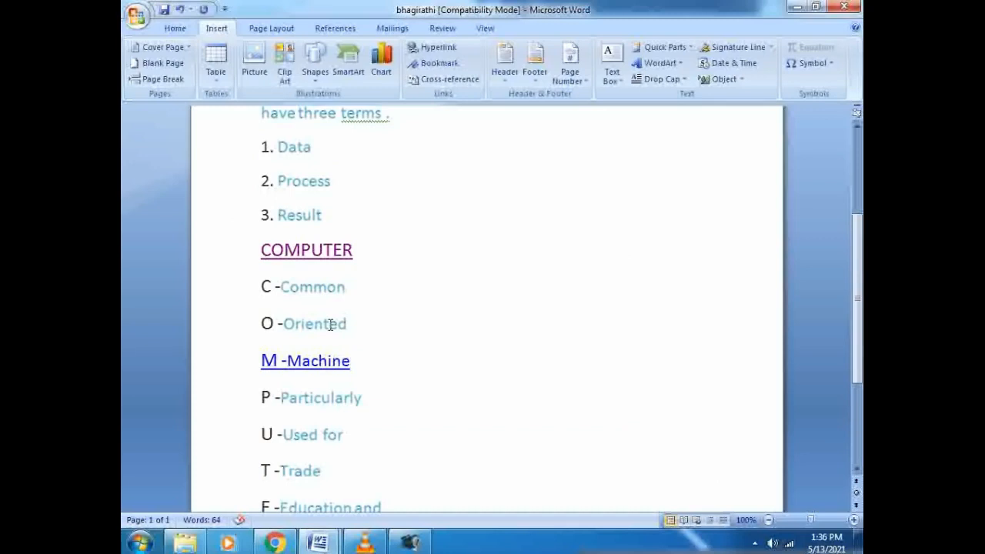
scroll(384, 224, up, 3)
scroll(384, 225, up, 3)
click(440, 204)
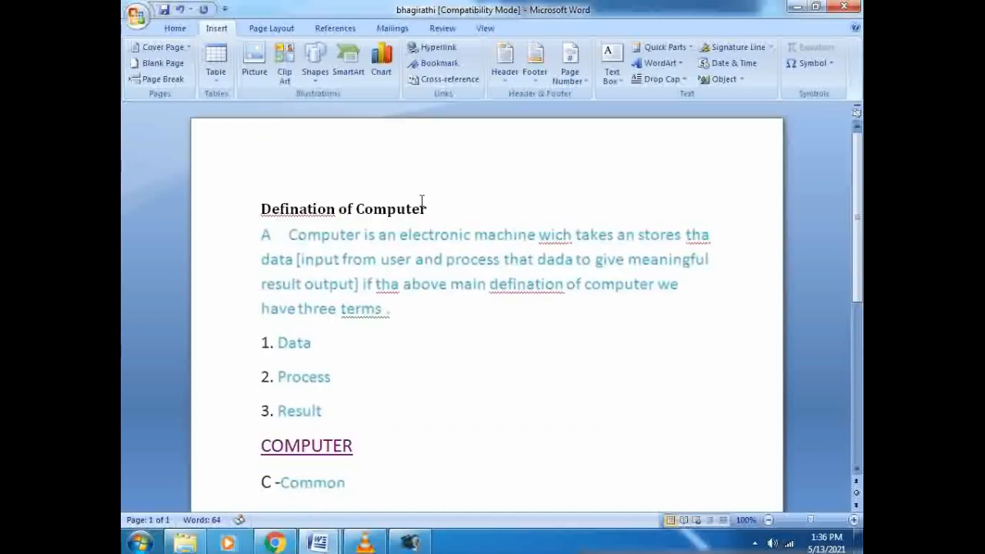
drag(431, 210, 199, 219)
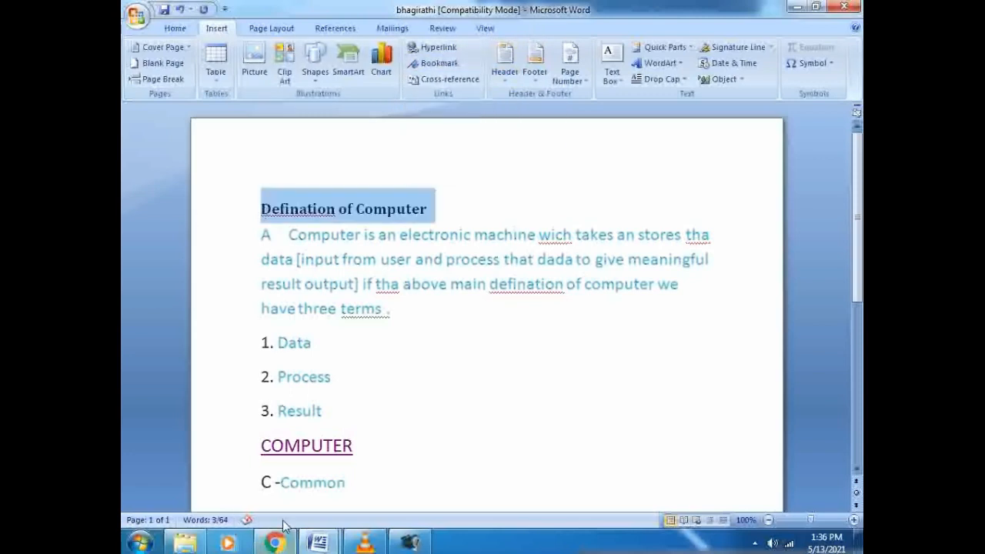
Switch to Chrome, open the Google home page in a new tab and activate its search field
click(285, 545)
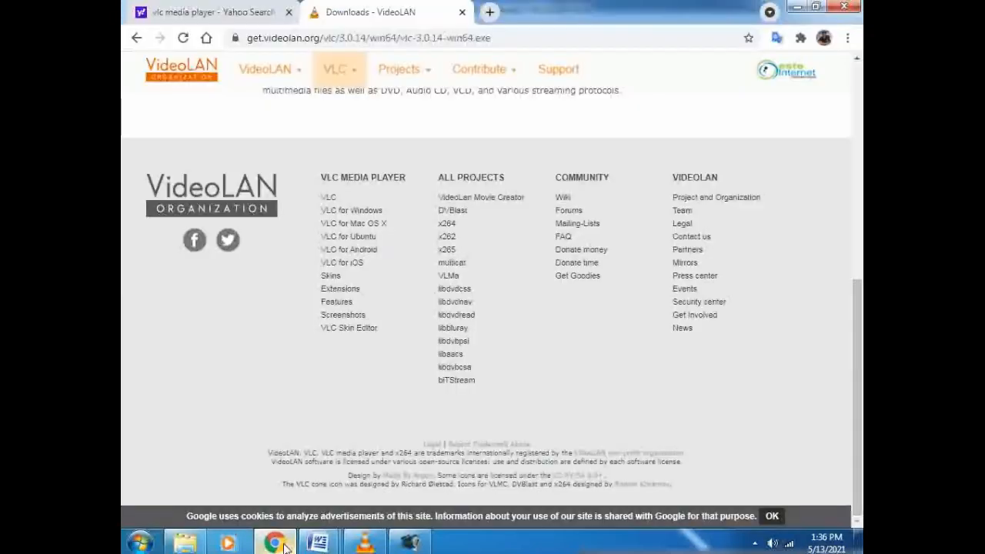
click(196, 11)
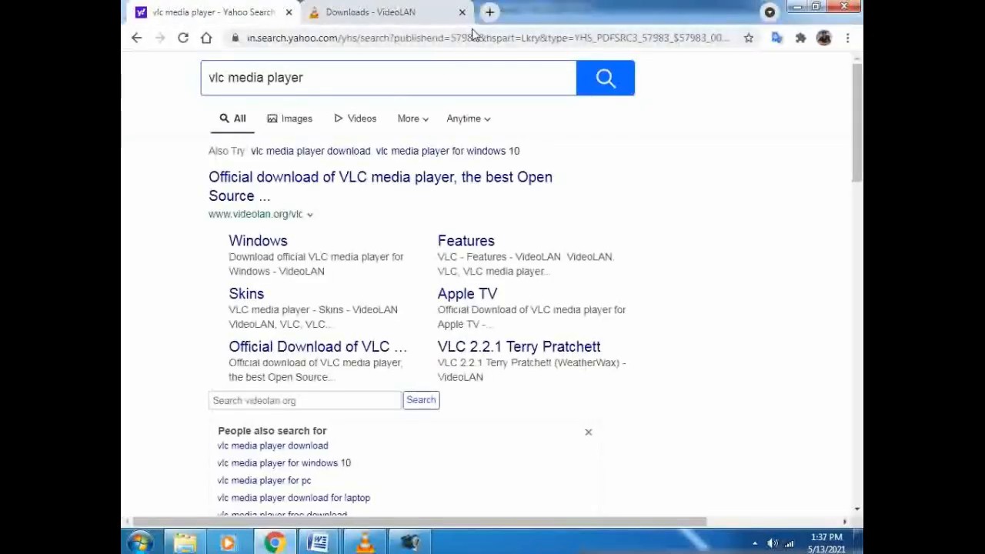
click(489, 12)
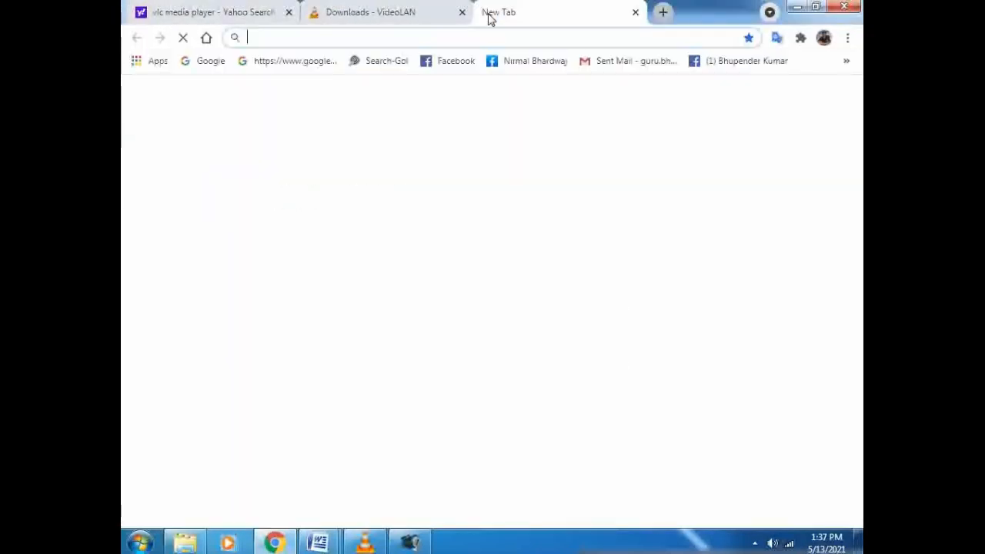
click(326, 61)
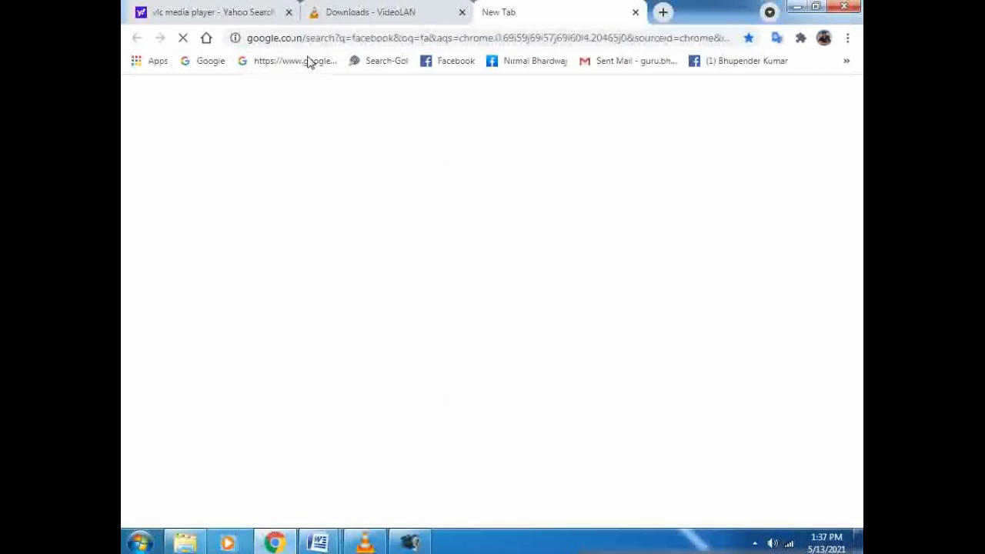
click(212, 69)
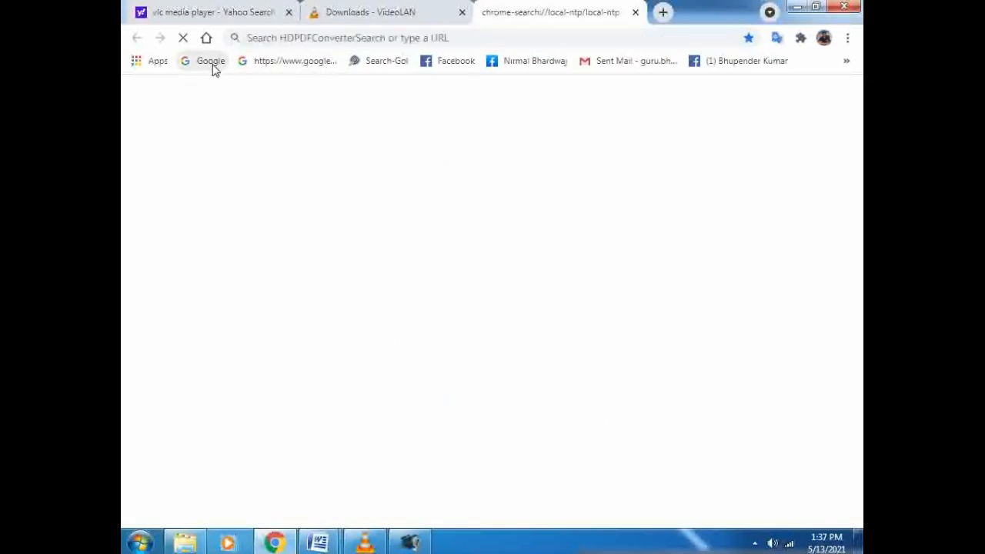
click(316, 227)
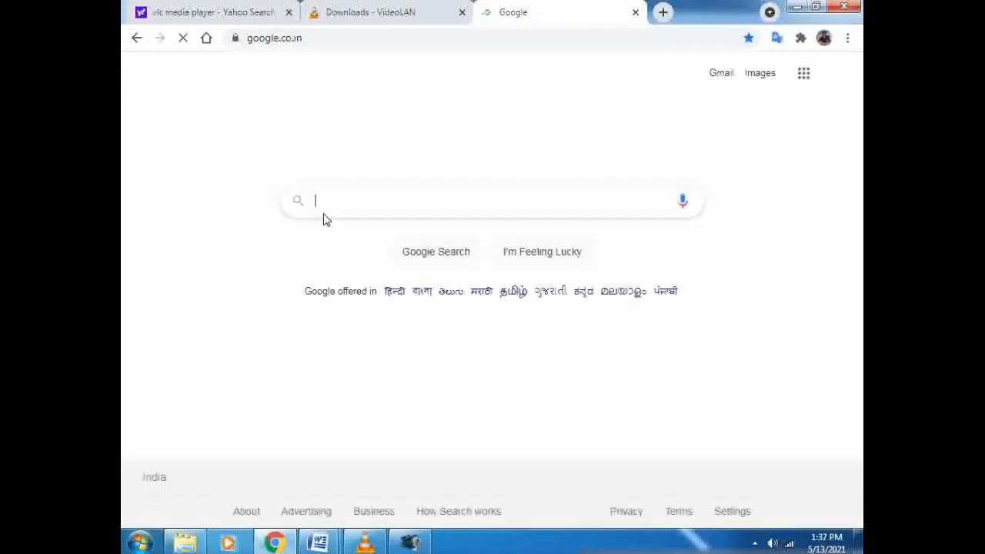
click(407, 204)
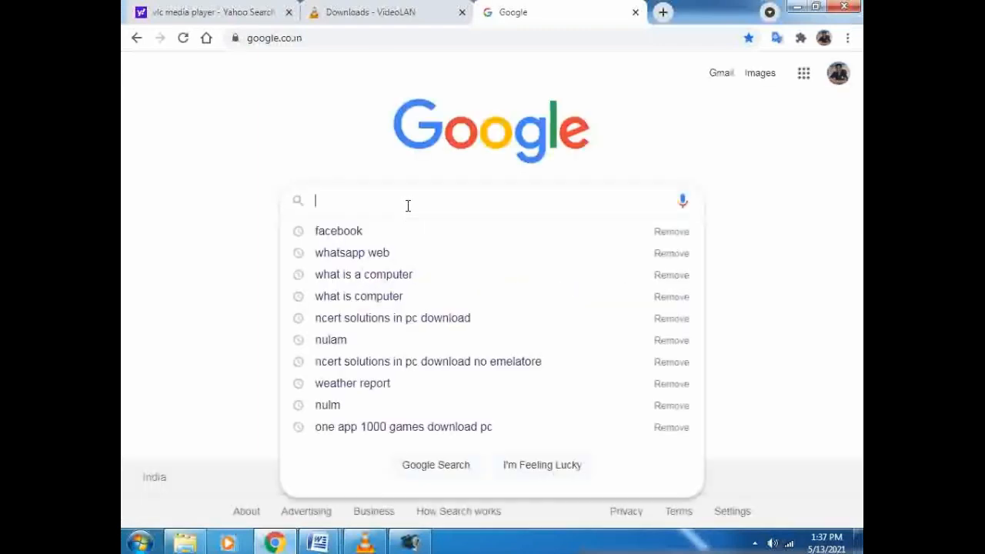
text(what is)
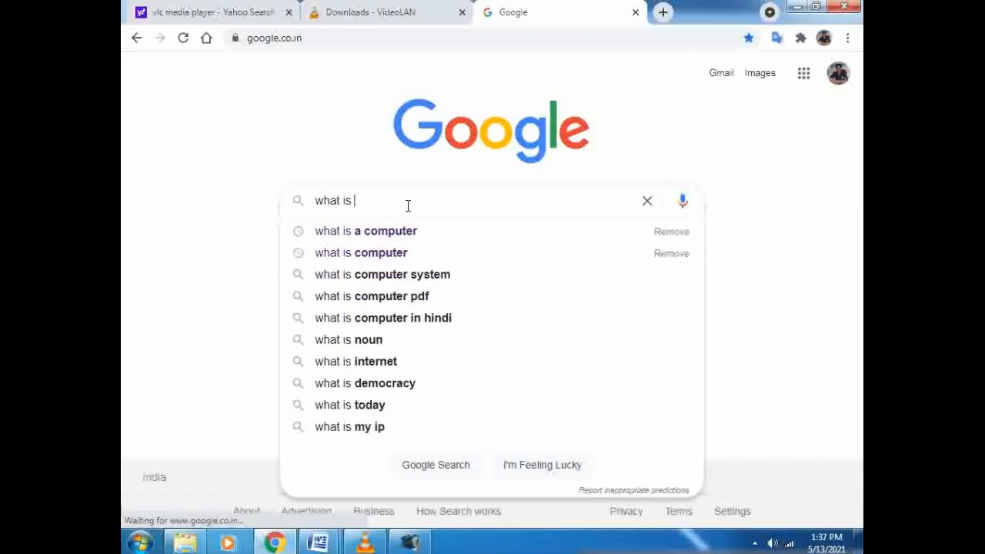
key(BackSpace)
key(BackSpace)
key(BackSpace)
key(BackSpace)
key(BackSpace)
key(BackSpace)
key(BackSpace)
key(BackSpace)
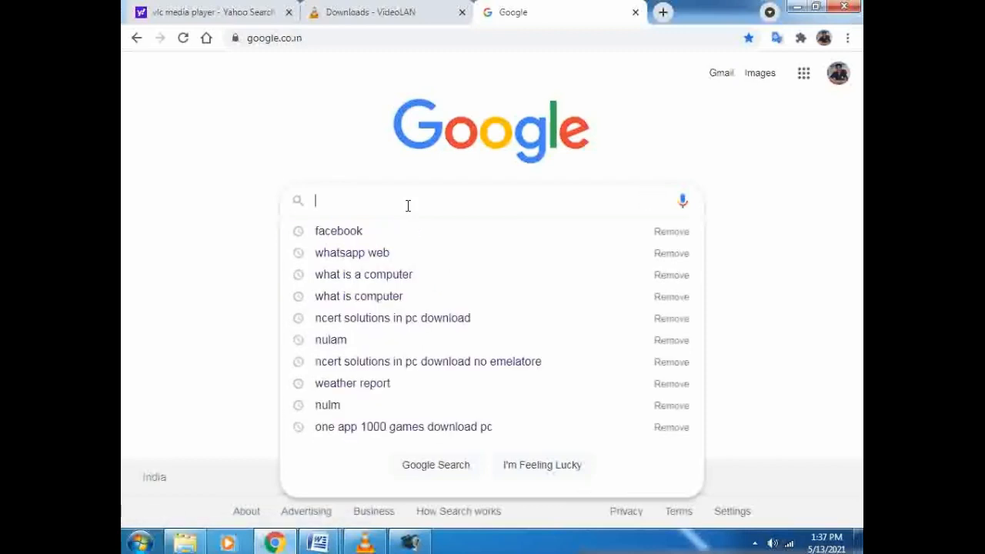
Search Google for "computer images" and show the image results
text(computer)
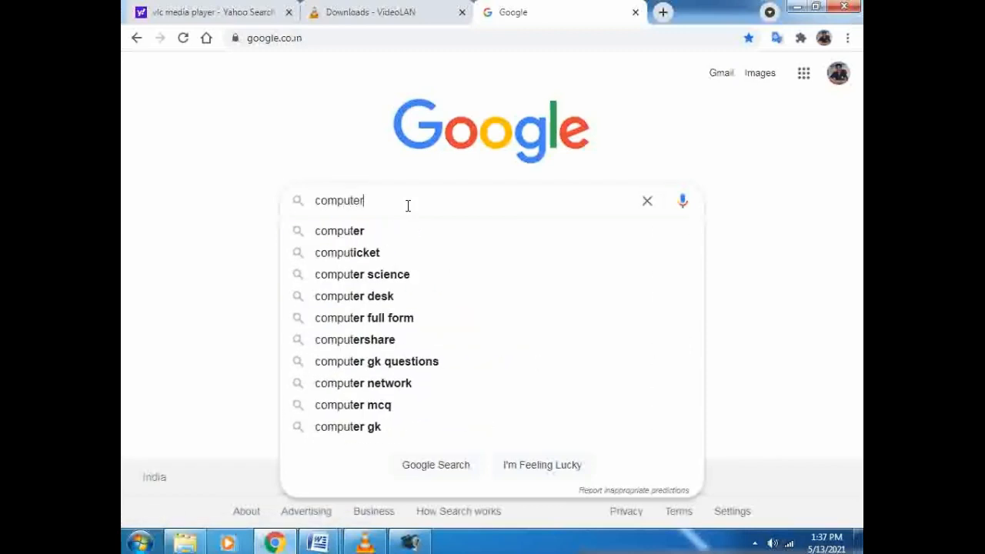
text( images)
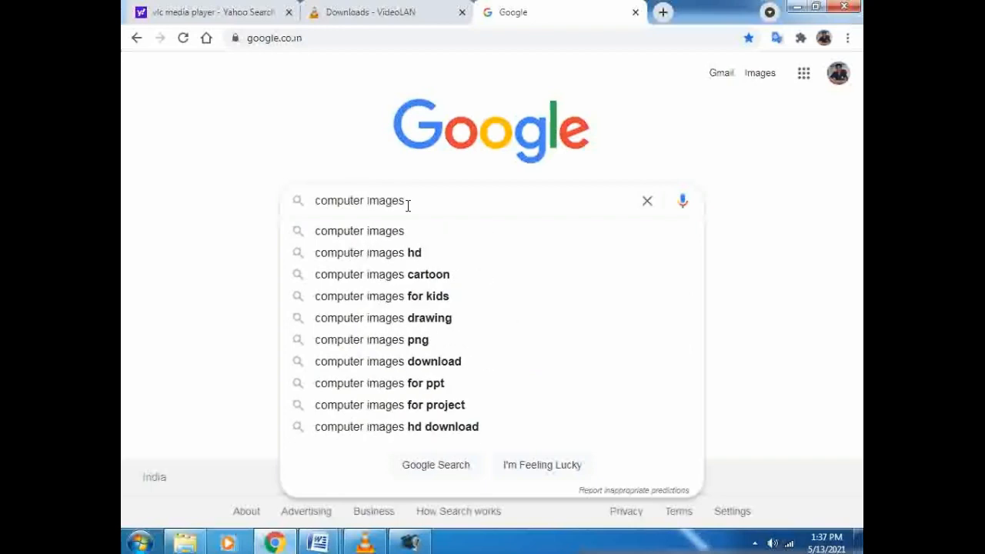
key(Return)
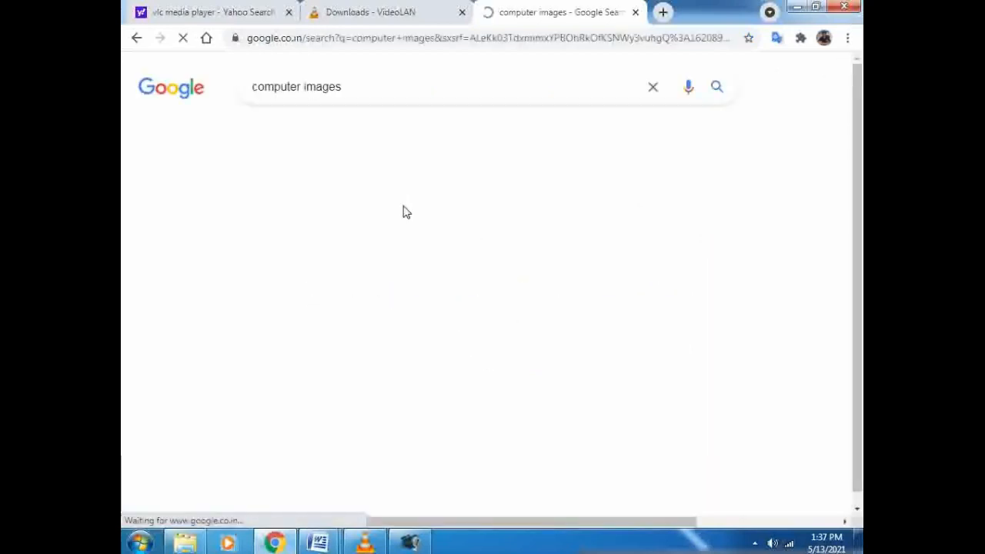
click(327, 133)
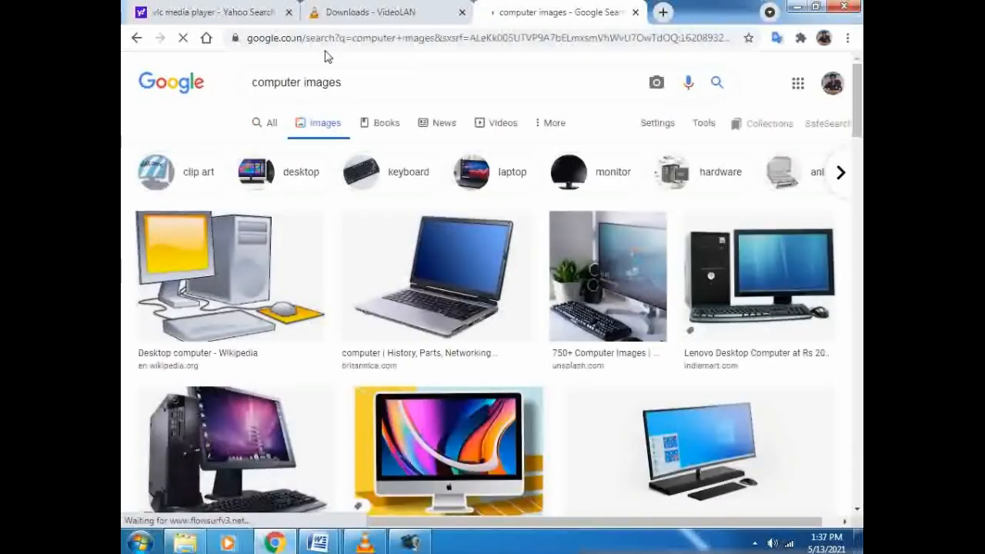
Copy the web address of the computer image results page and switch back to the Word document headed "Defination of Computer"
click(253, 38)
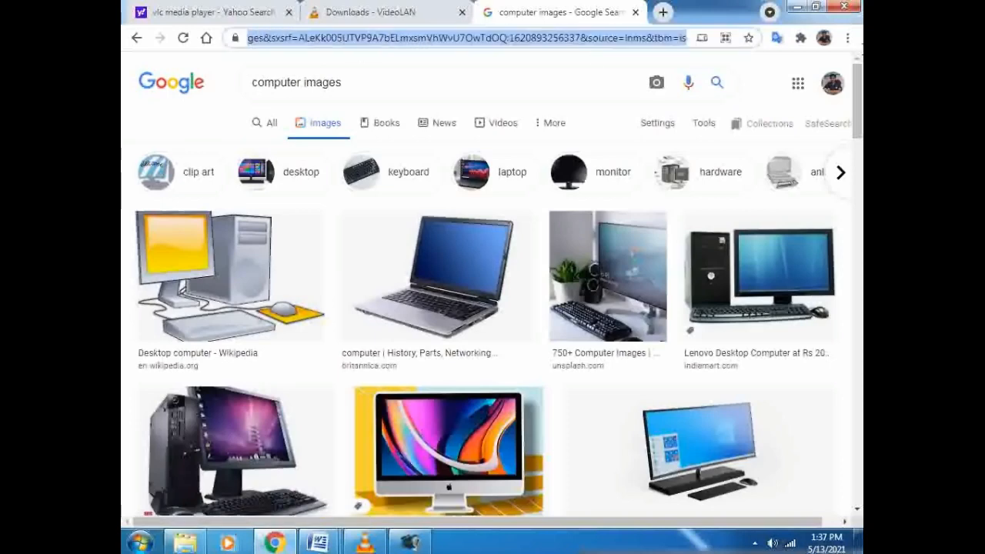
right_click(551, 38)
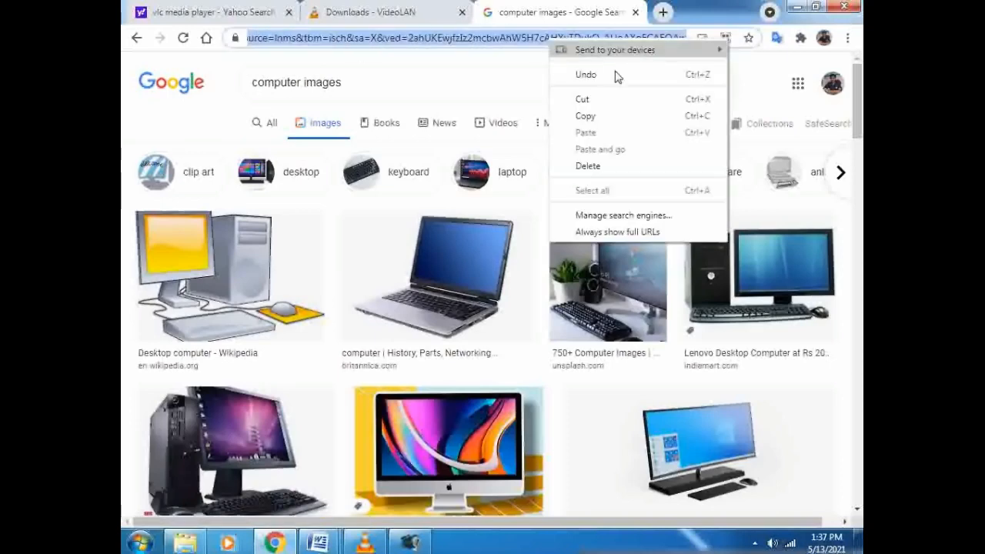
click(586, 116)
click(336, 543)
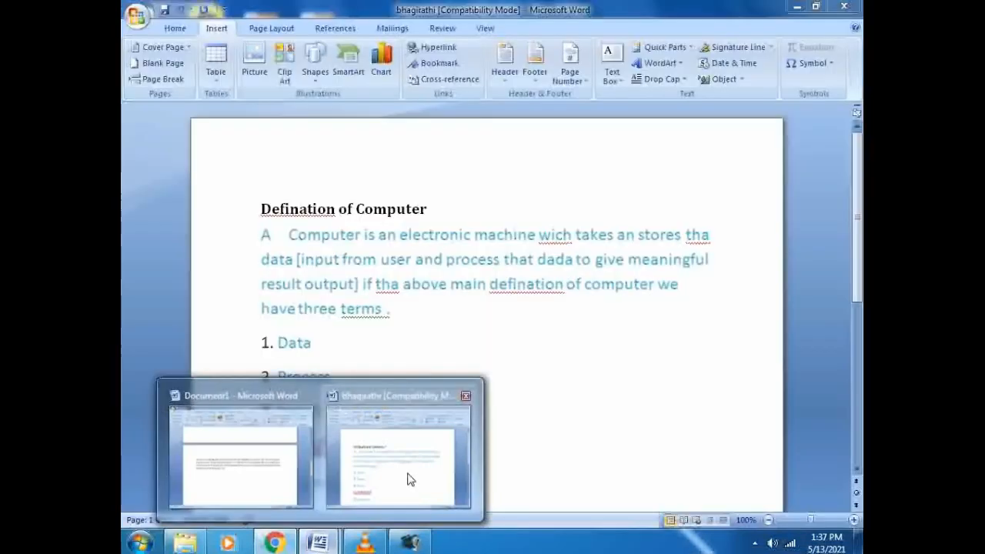
click(409, 471)
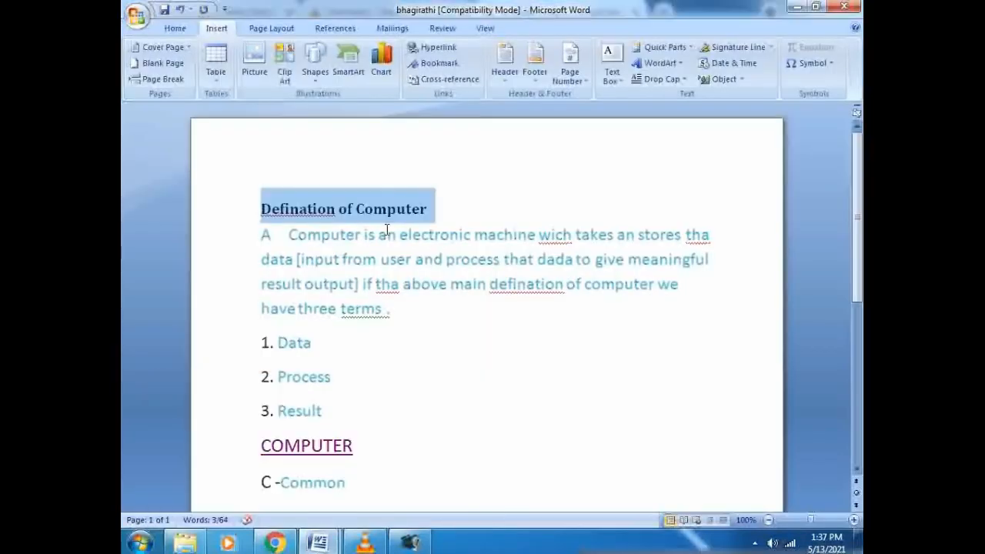
Hyperlink only the word "Computer" in the heading to the copied image results address as an existing web page
click(446, 219)
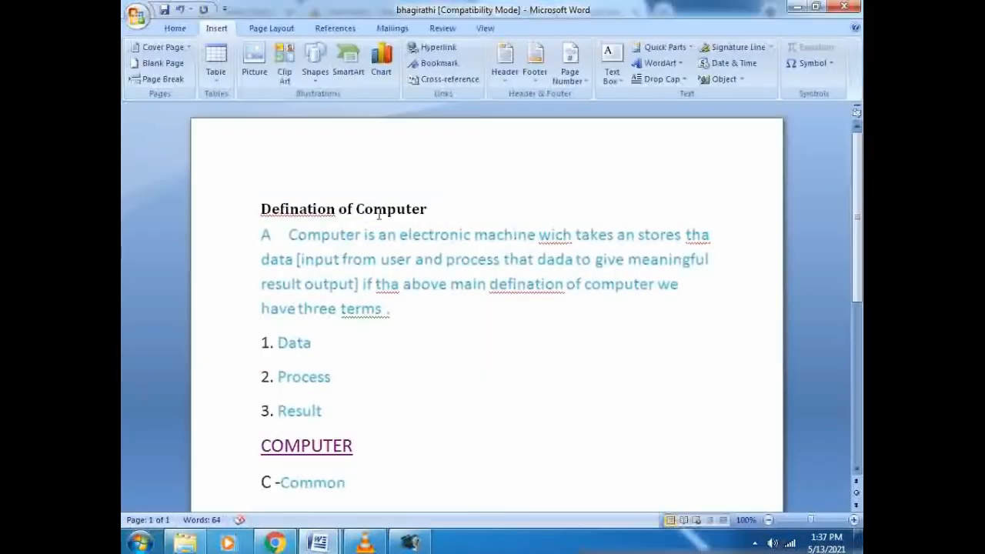
drag(359, 210, 457, 218)
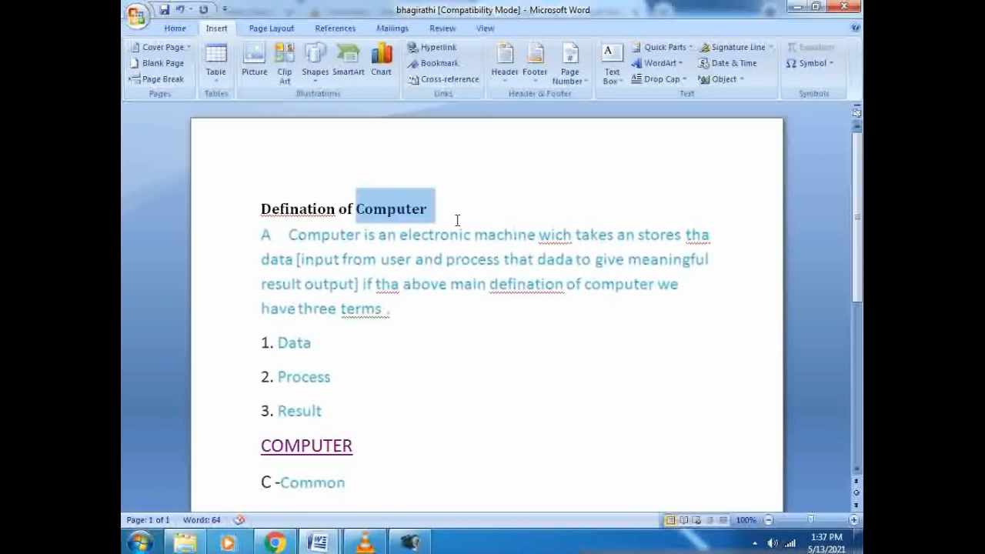
click(454, 48)
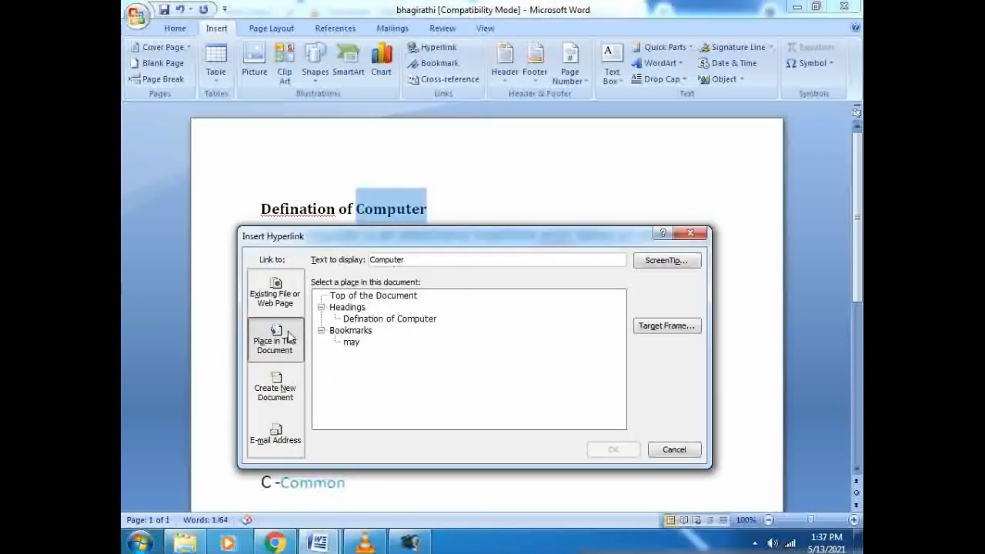
click(291, 299)
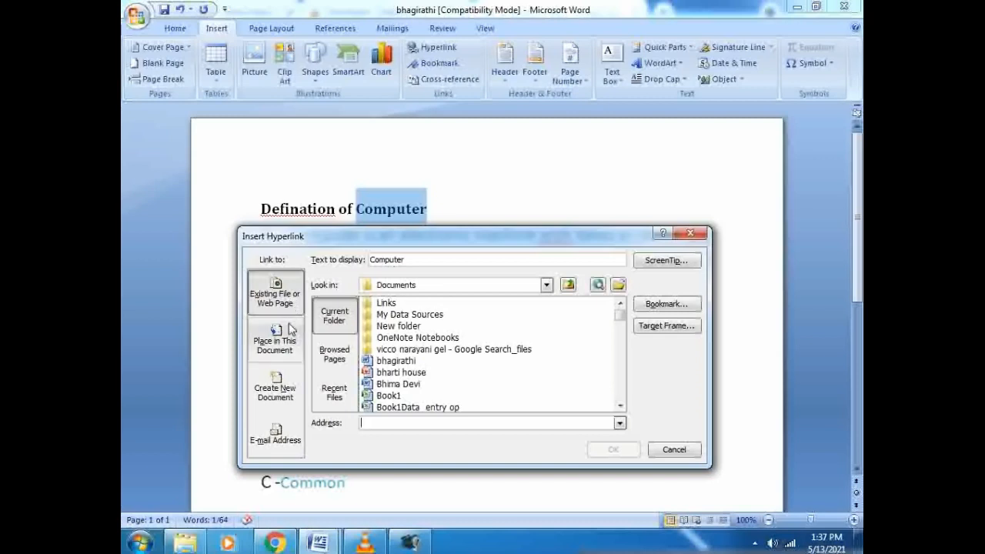
click(387, 421)
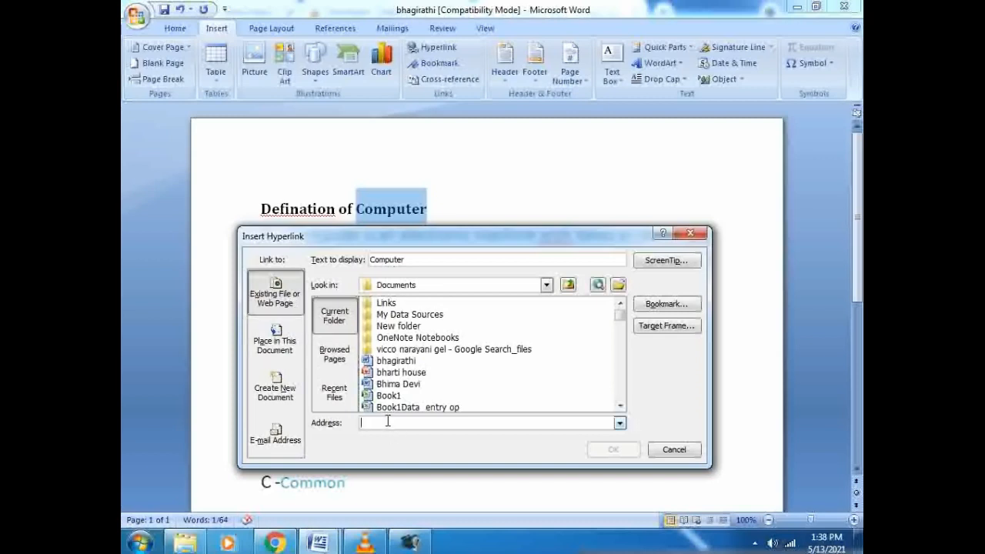
right_click(388, 421)
click(419, 464)
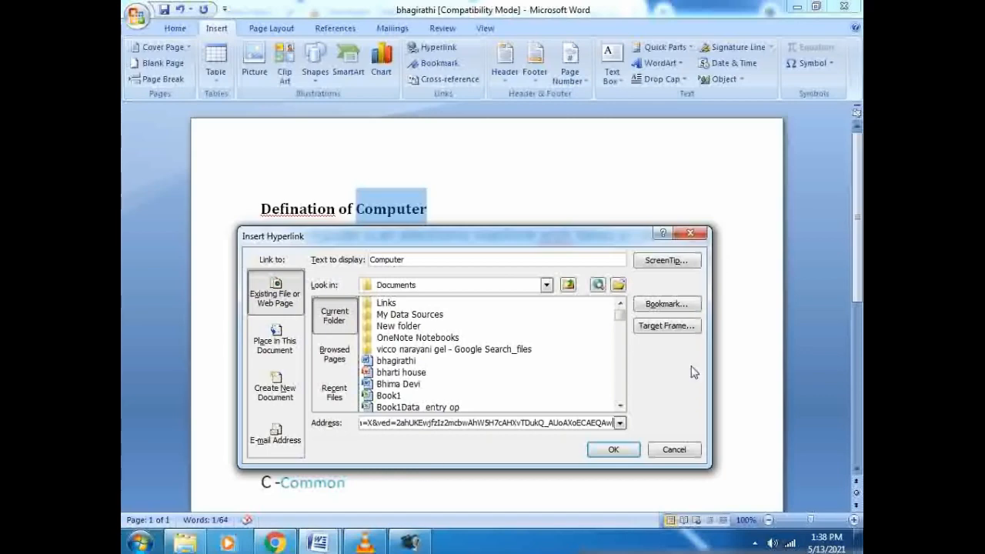
click(613, 450)
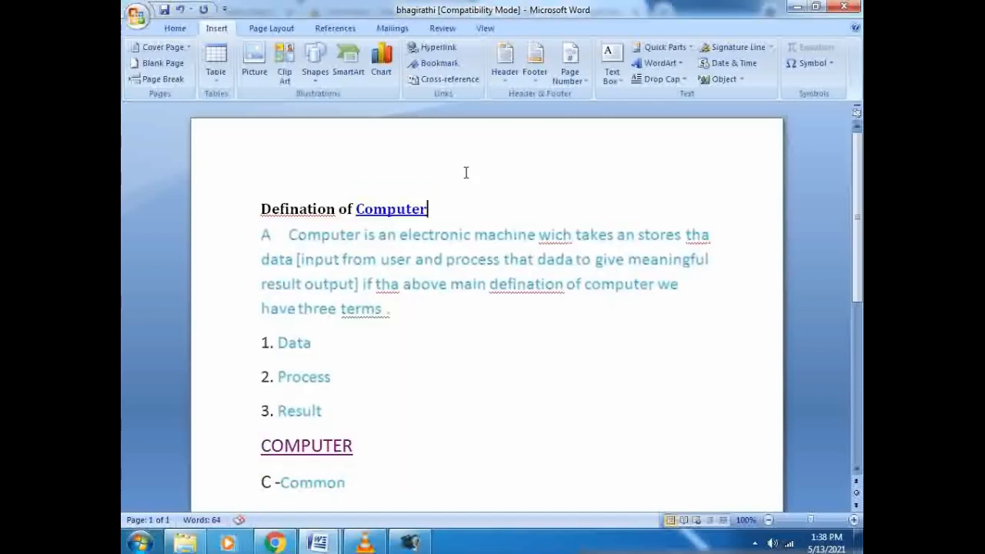
Follow the new "Computer" link in the heading and look through the image results page it opens
ctrl+click(408, 210)
ctrl+click(409, 207)
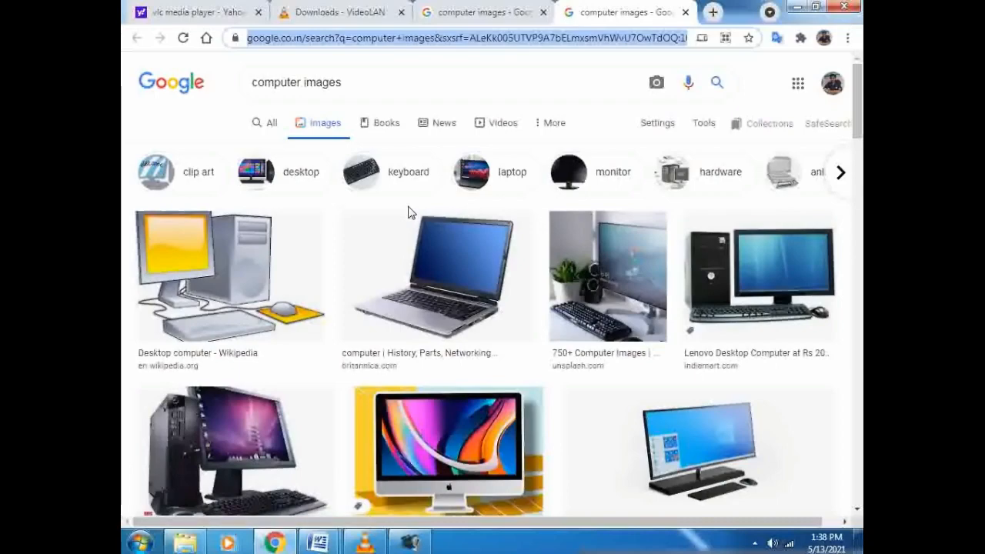
scroll(636, 283, down, 2)
scroll(636, 283, down, 8)
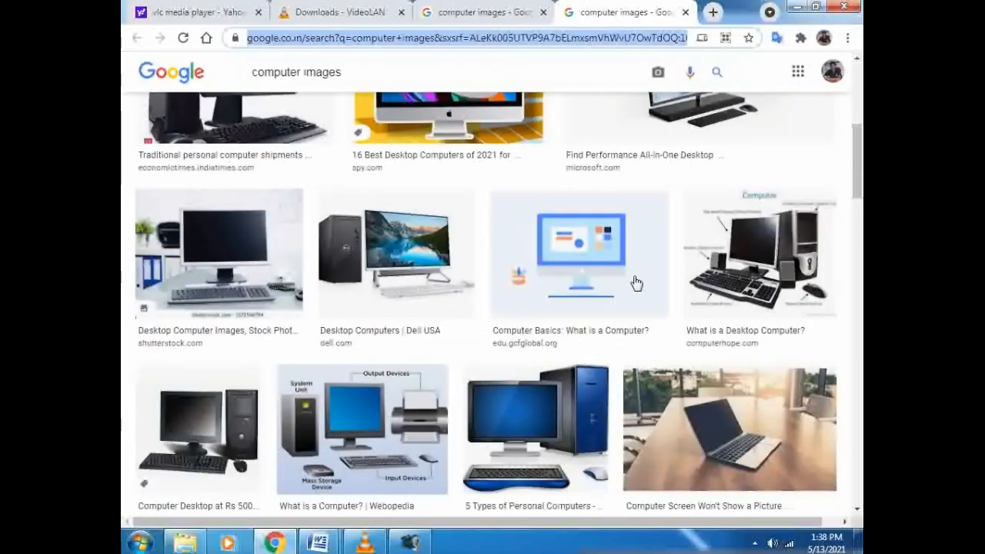
scroll(636, 283, down, 2)
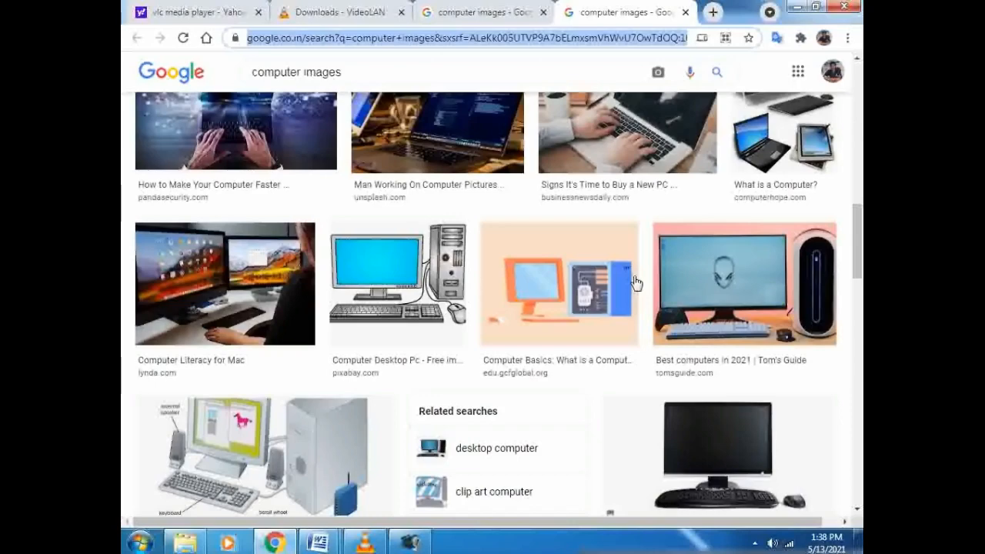
scroll(635, 283, down, 13)
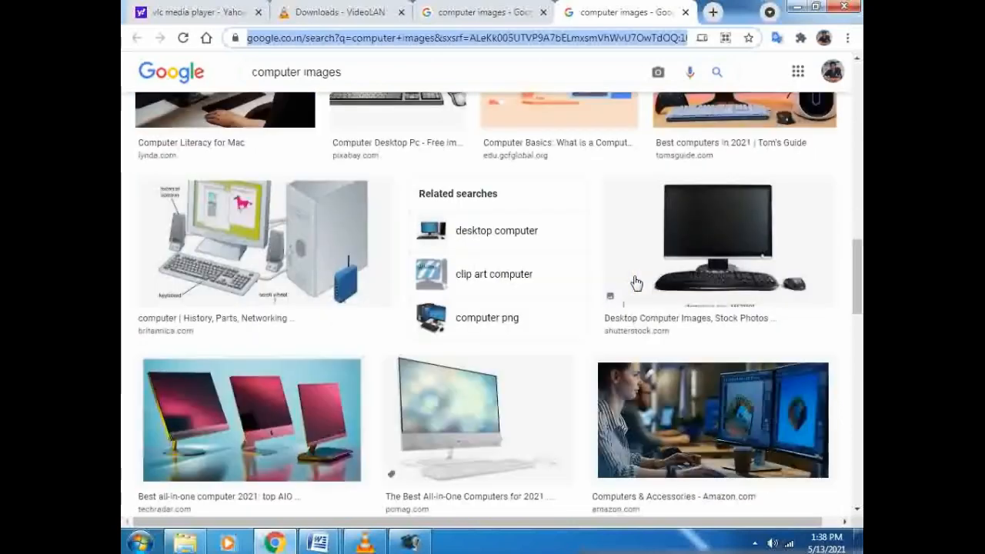
scroll(636, 284, down, 2)
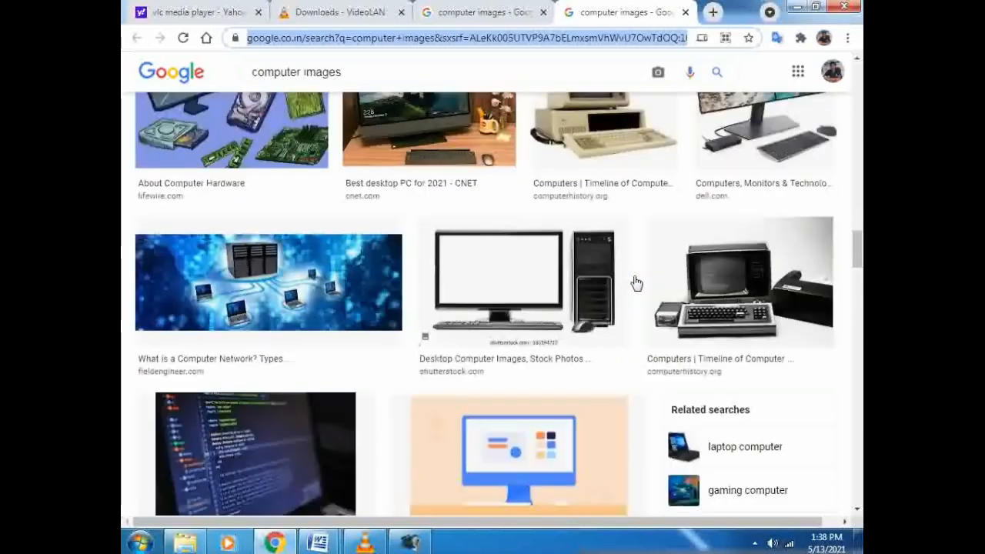
scroll(636, 283, up, 8)
scroll(636, 283, up, 10)
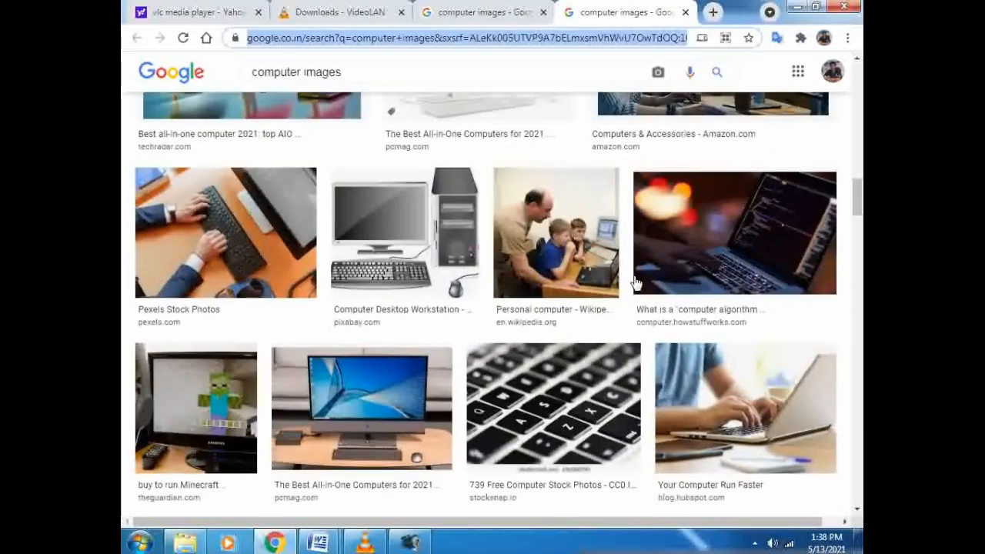
scroll(636, 284, up, 5)
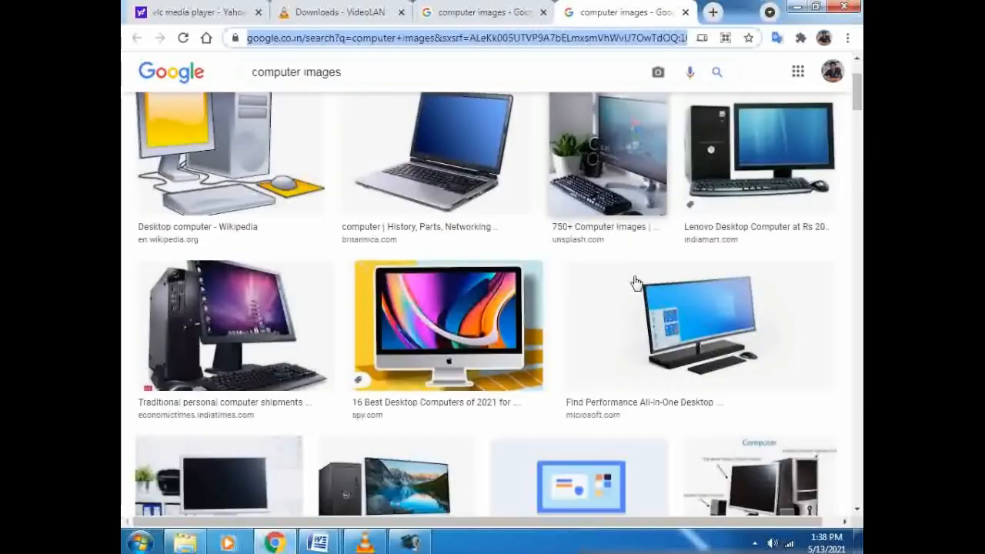
scroll(636, 283, up, 2)
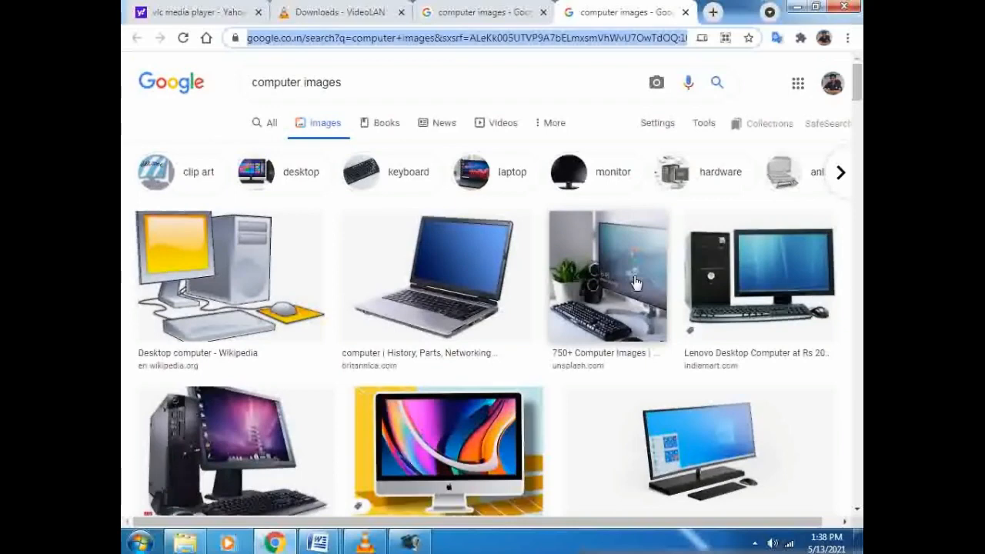
Switch to the Document1 window in Word and return to the beginning of its text
click(336, 544)
click(284, 474)
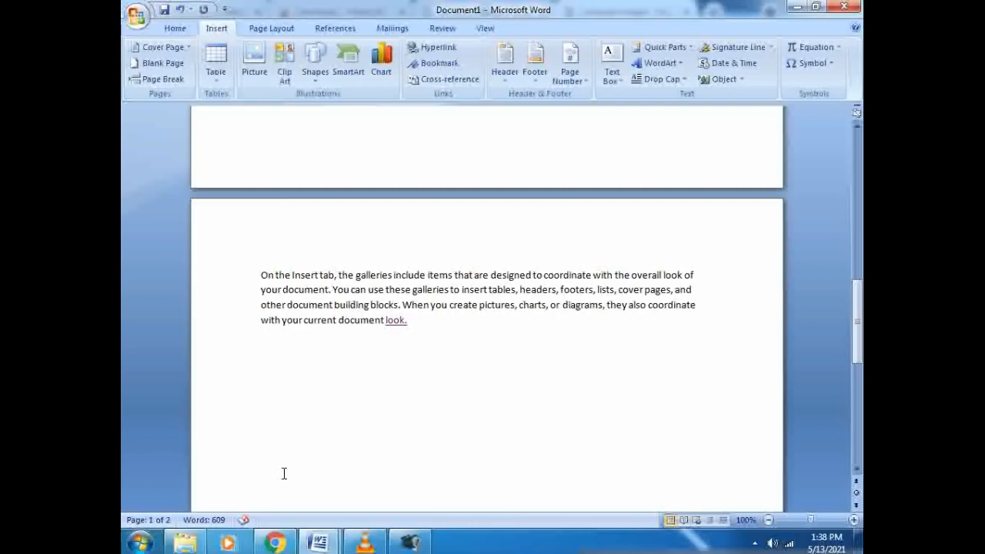
scroll(284, 473, up, 20)
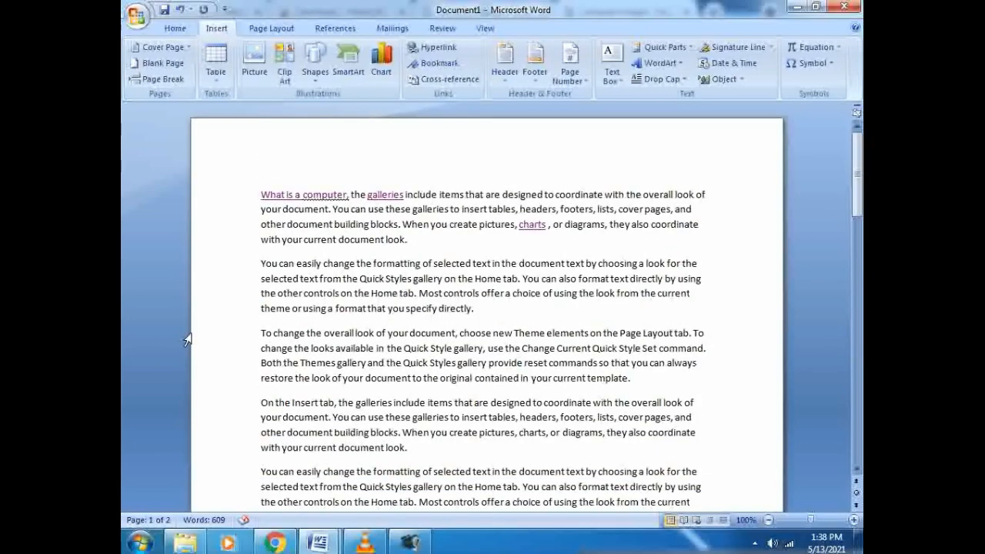
Create a new blank document and enter the filler text "Dksg;lskd;glhks;lgks;lgks;lgs"
click(136, 15)
click(161, 58)
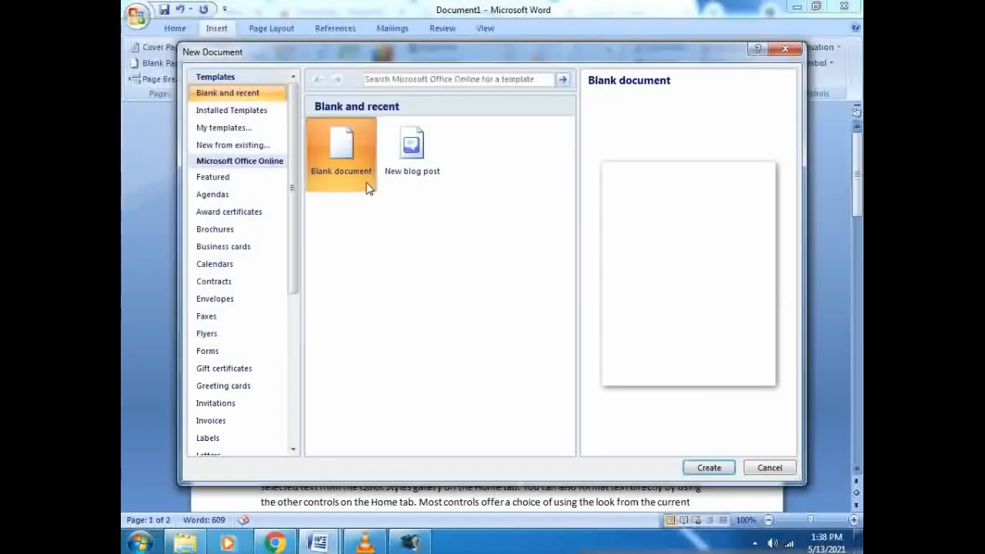
click(688, 471)
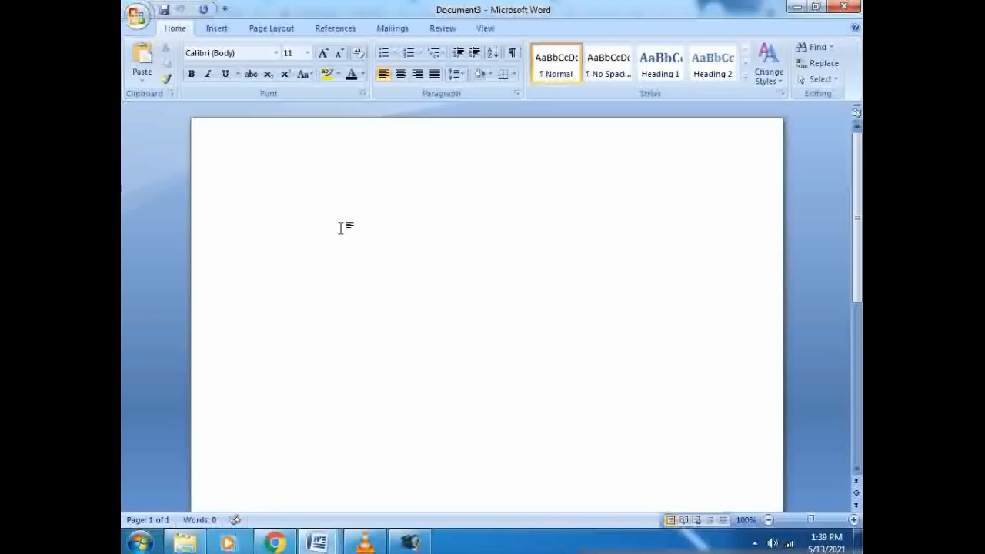
text(dksg;lskd;glhks;lgks;lgks;lgs)
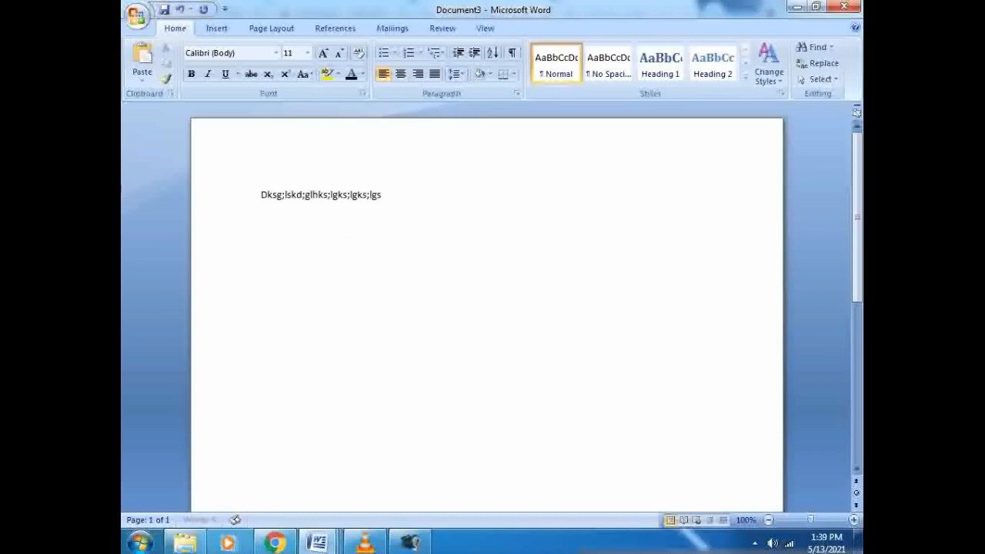
Save the new document to the Desktop as a Word Document, with a first name as file name, and close it
click(137, 16)
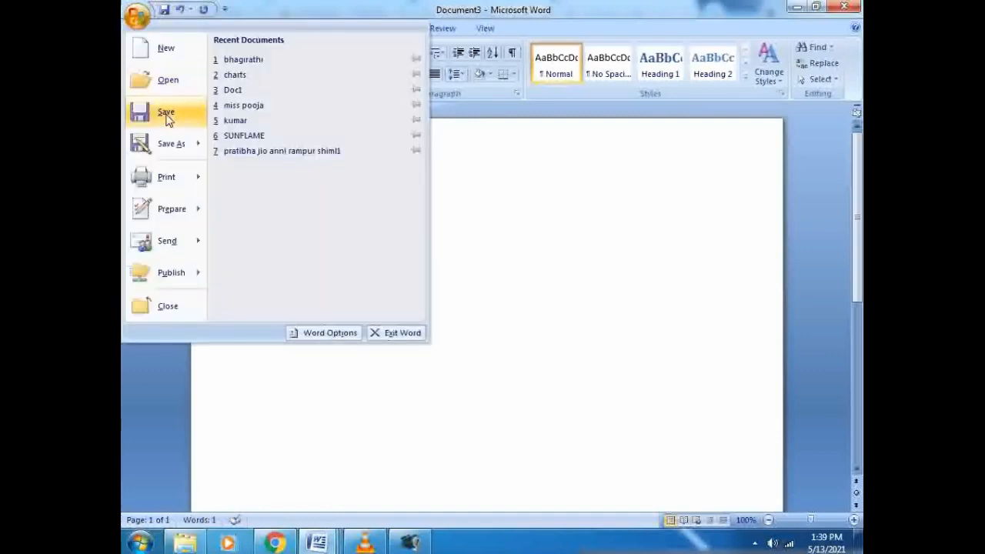
click(164, 114)
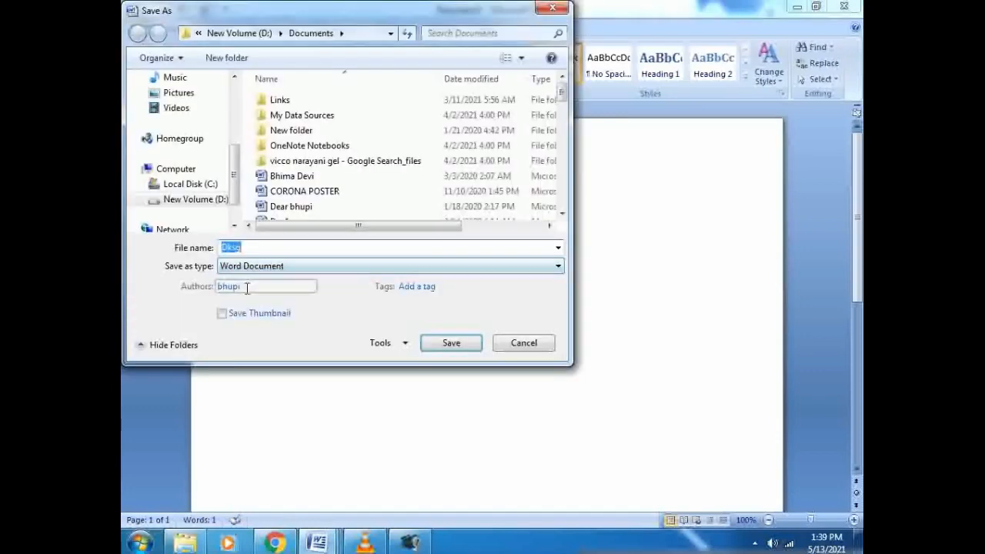
text(mohit)
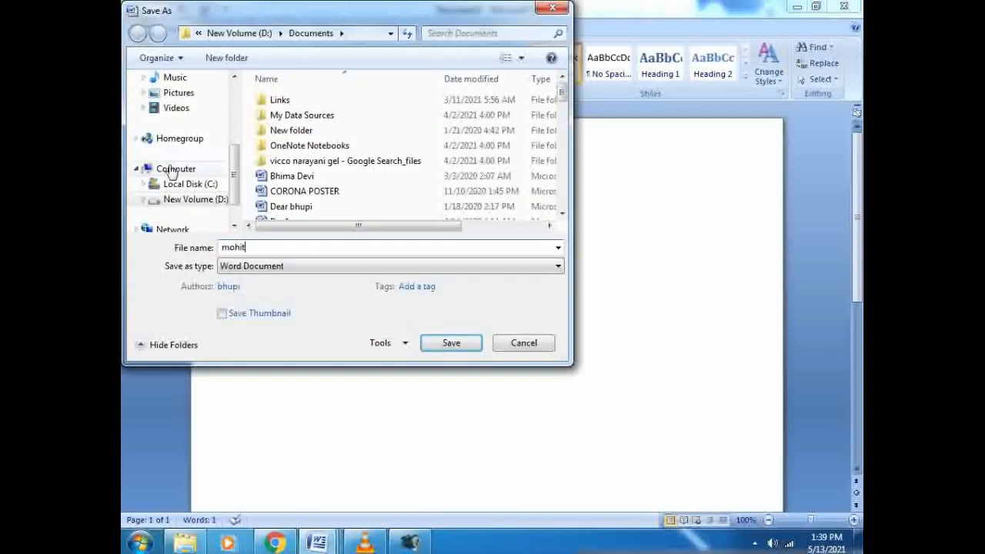
click(182, 98)
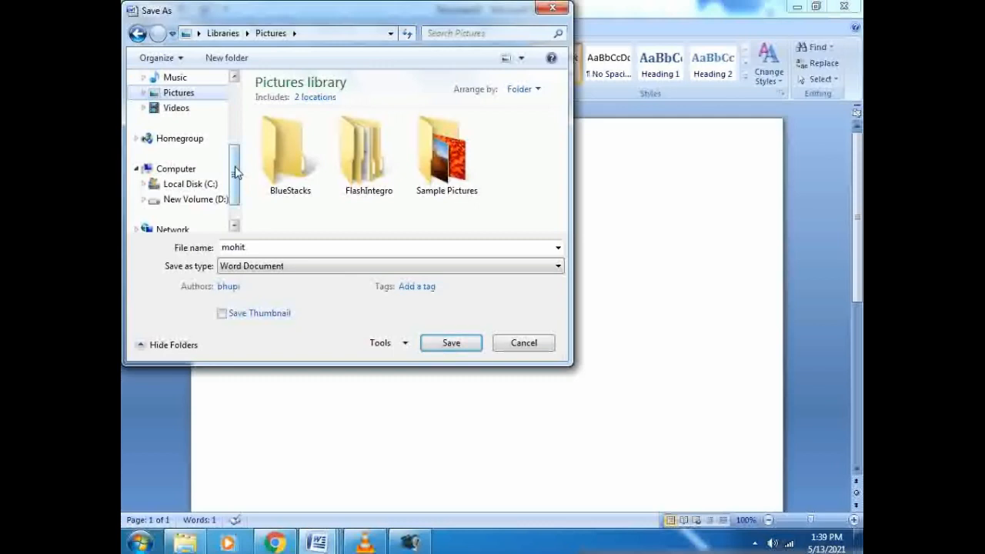
click(236, 88)
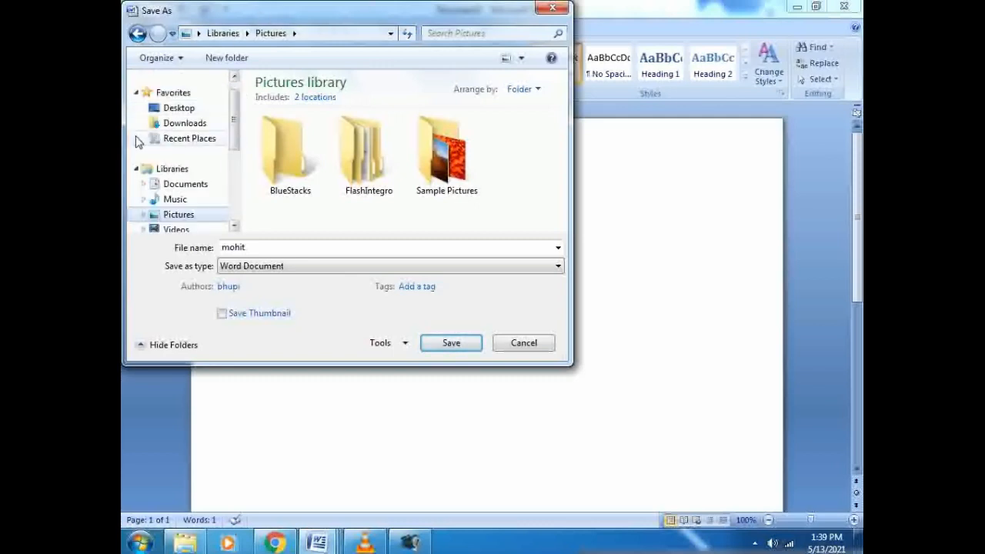
click(185, 107)
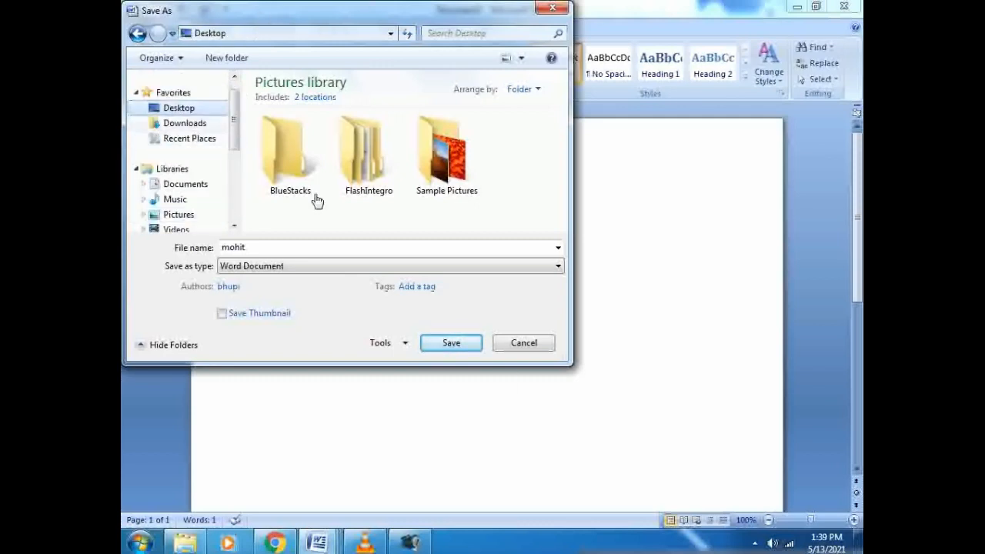
click(455, 344)
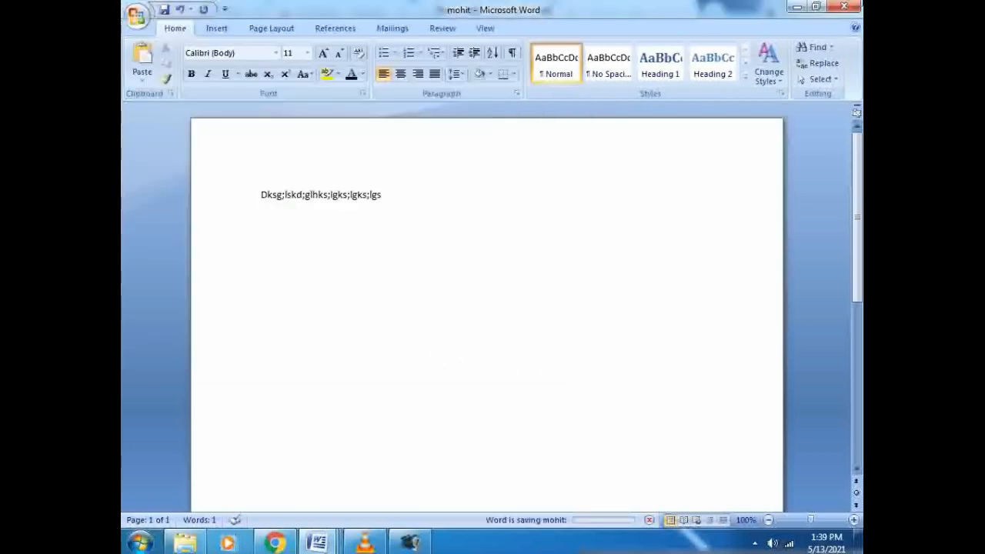
click(845, 8)
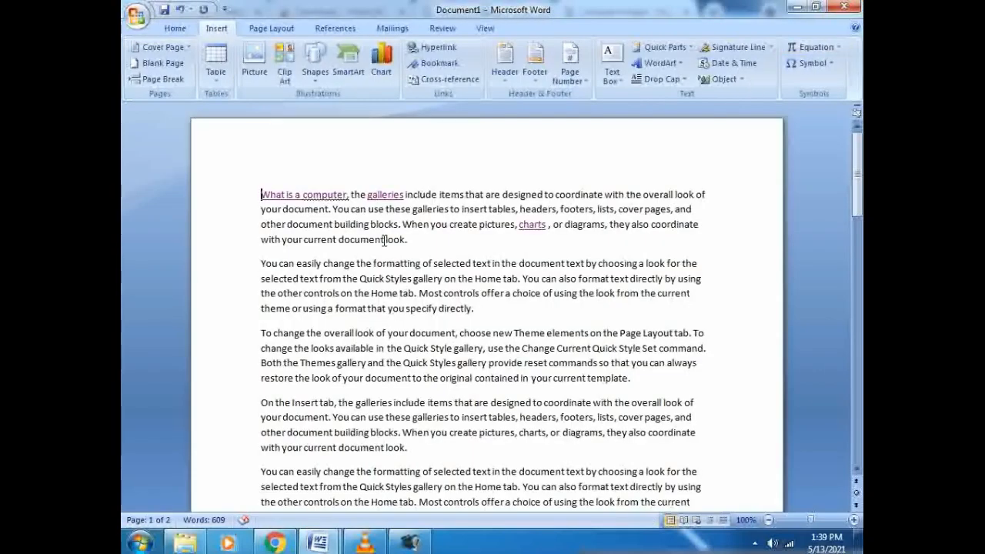
Edit the "What is a computer," hyperlink at the start of the text to target the newly saved Word document on the Desktop
click(433, 50)
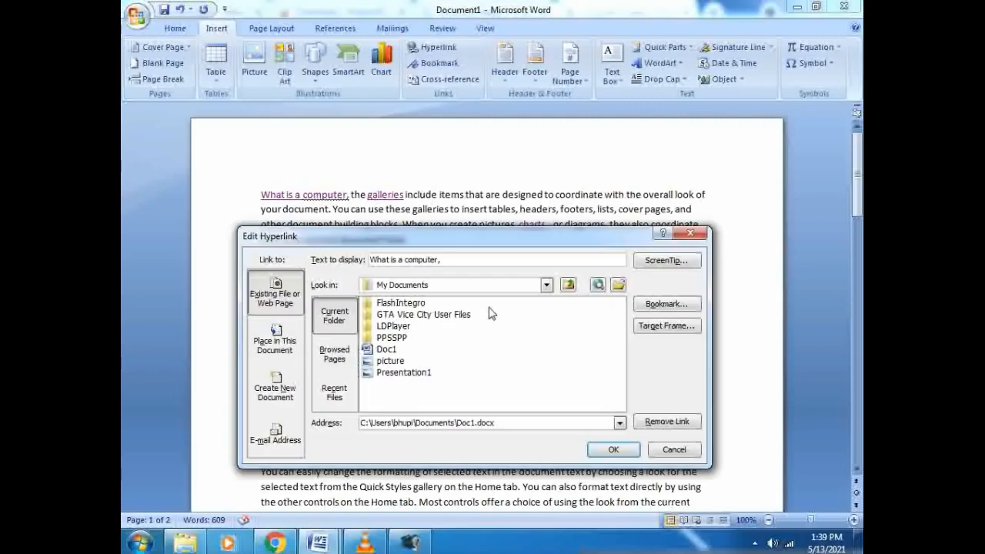
click(567, 287)
click(567, 286)
click(568, 287)
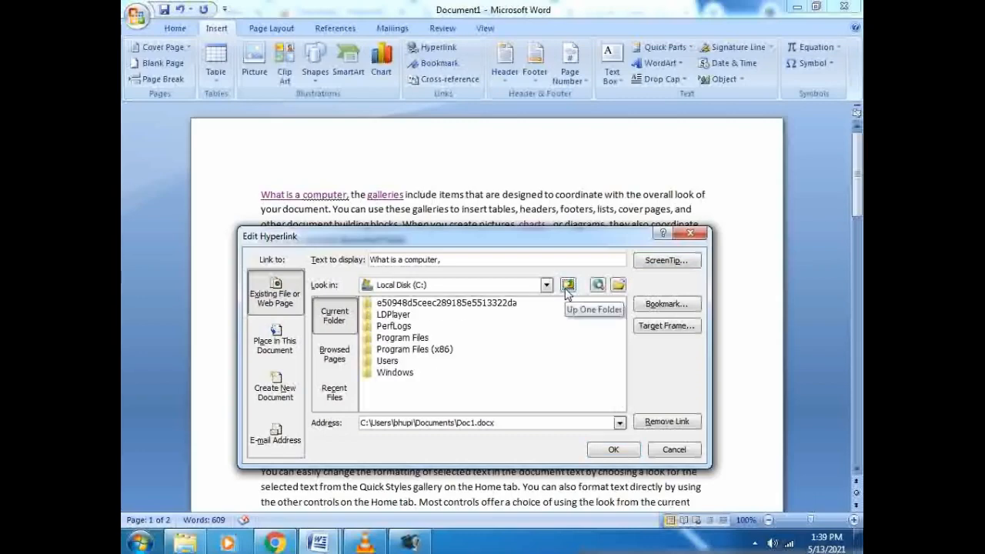
click(567, 286)
click(567, 286)
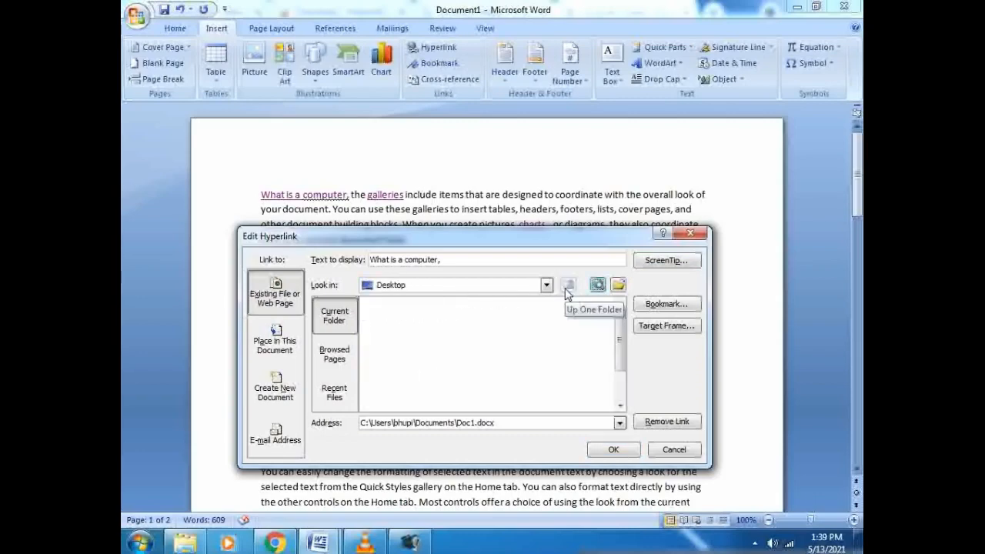
click(423, 374)
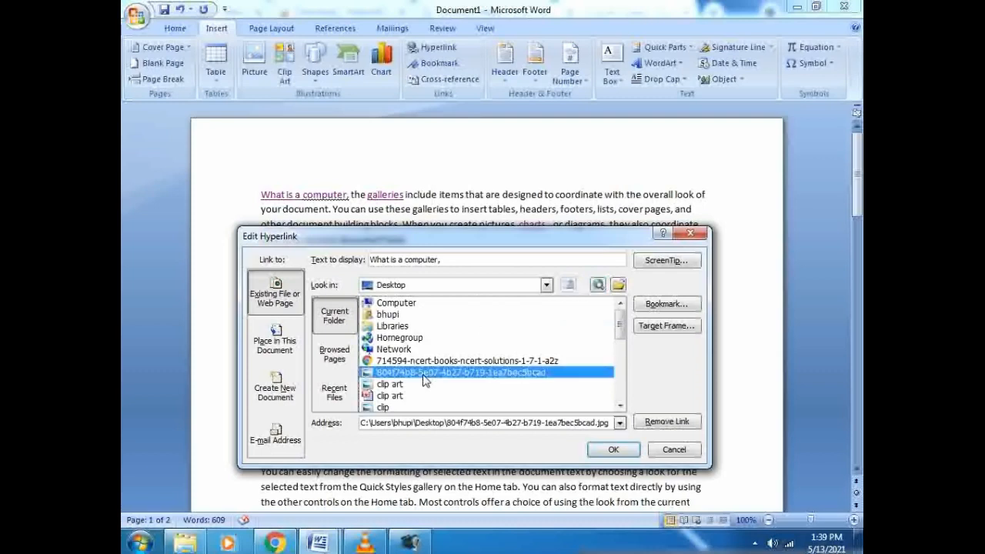
key(m)
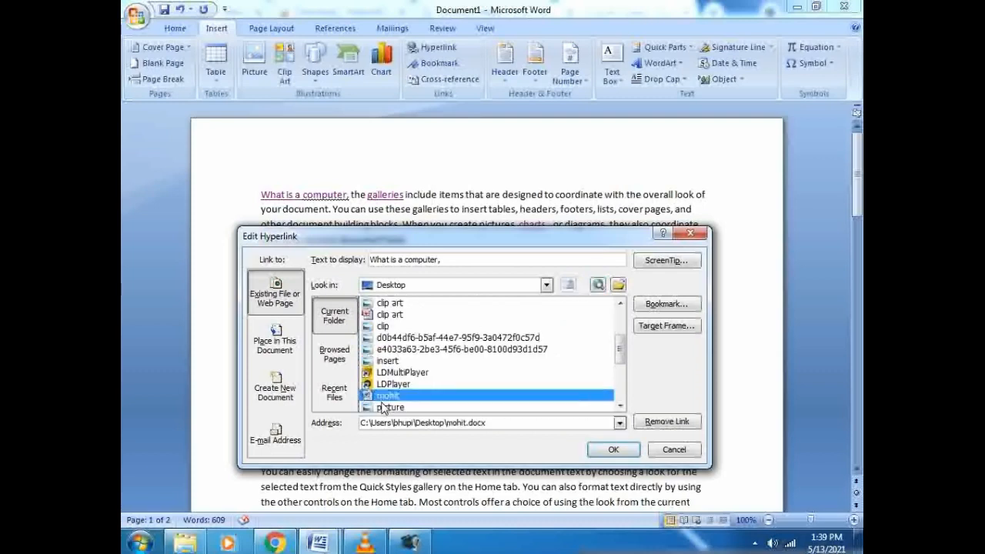
click(623, 451)
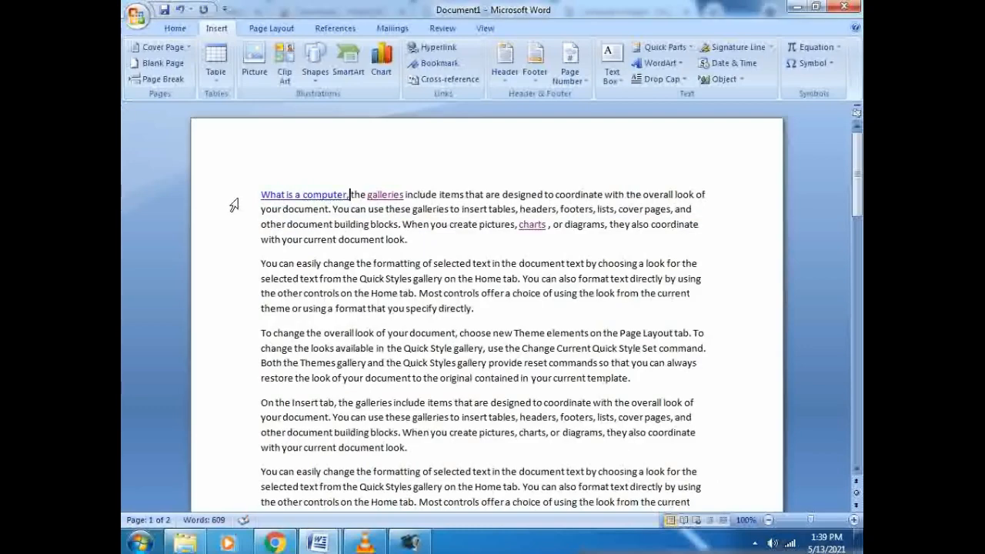
Follow the "What is a computer," link and accept the security notice to open the linked Desktop document
ctrl+click(333, 197)
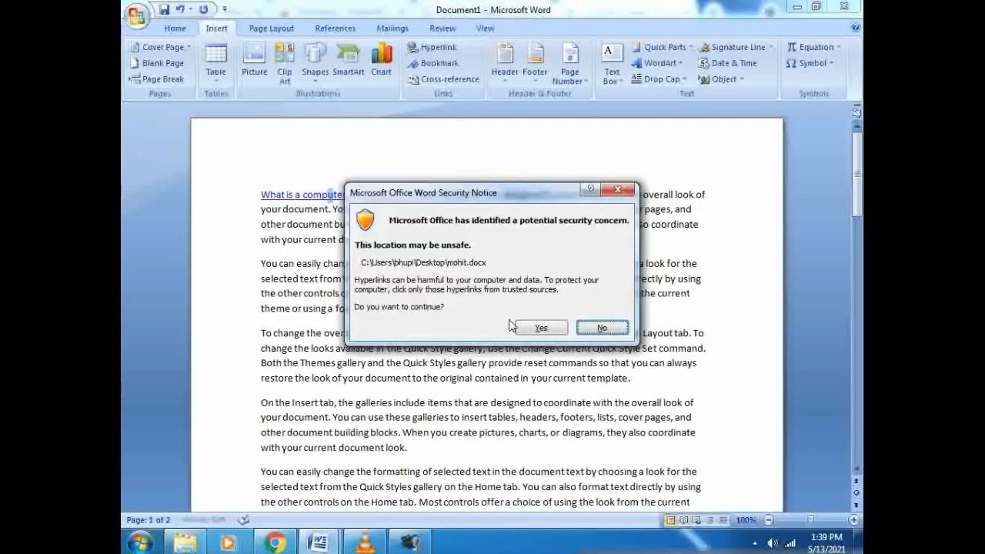
click(537, 330)
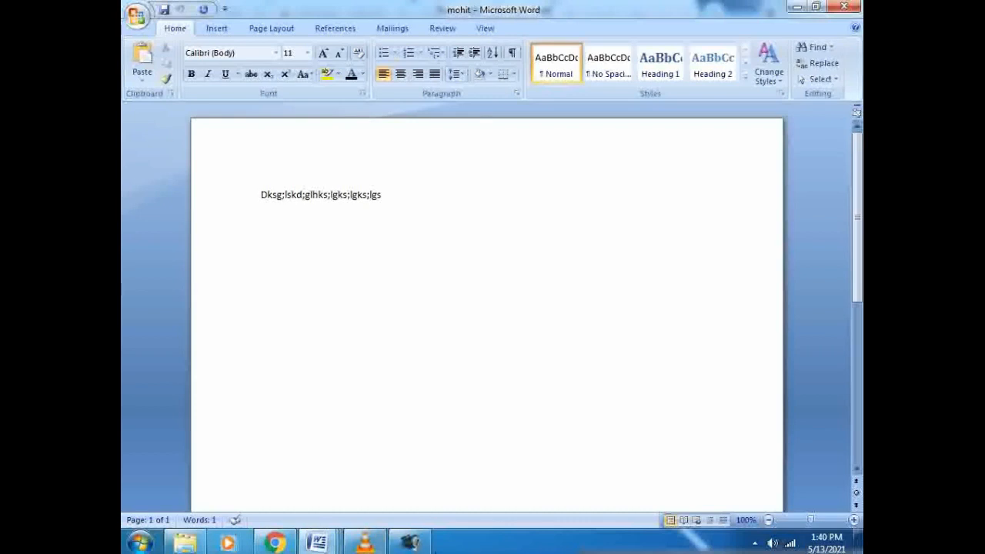
click(436, 549)
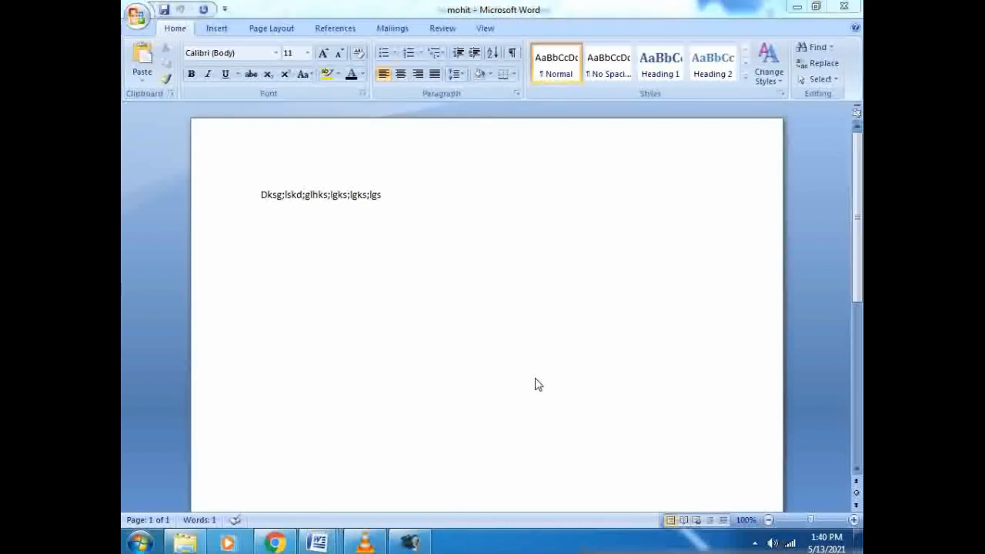